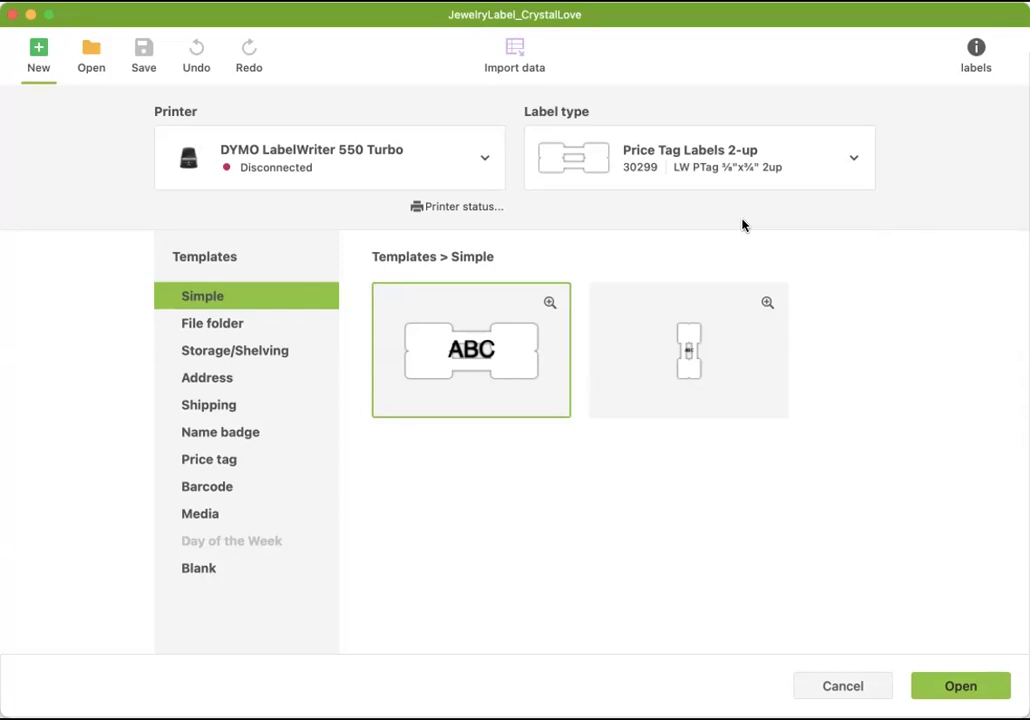
Step: Open the simple horizontal template for Price Tag Labels 2-up and delete its default ABC text
{"action": "left_click", "coordinate": [960, 684]}
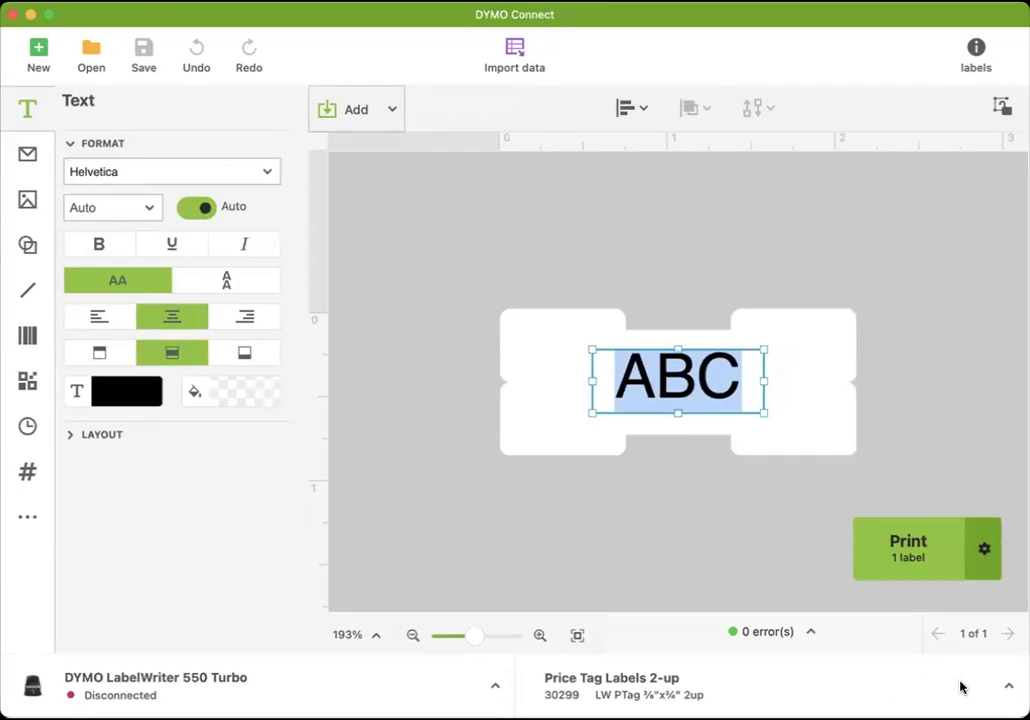
{"action": "left_click", "coordinate": [520, 422]}
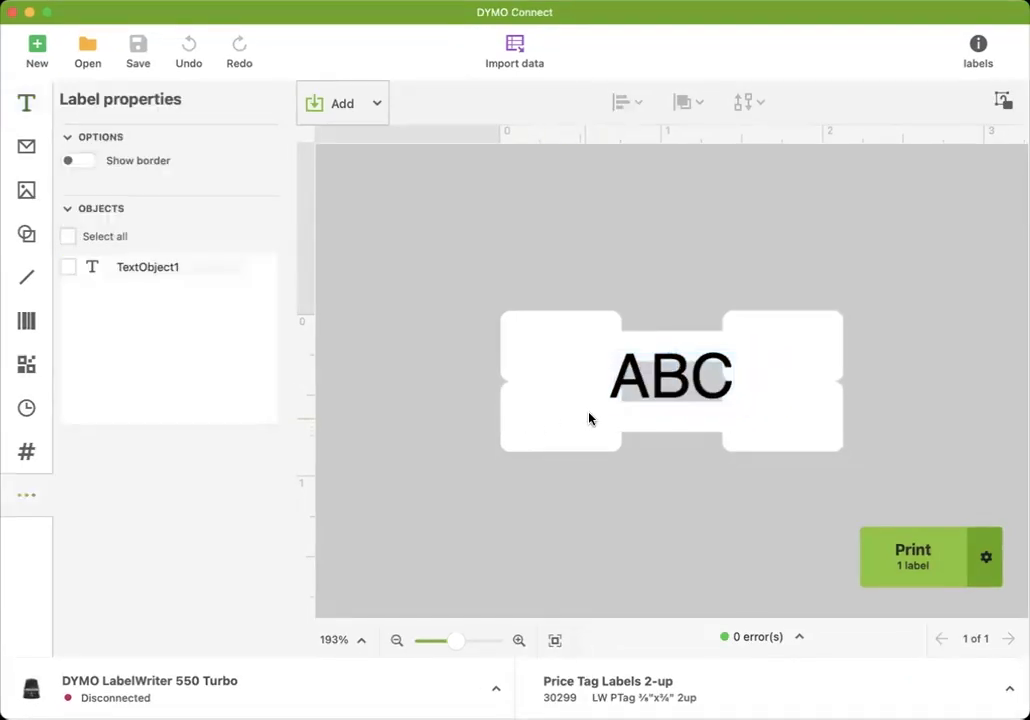
{"action": "left_click", "coordinate": [641, 391]}
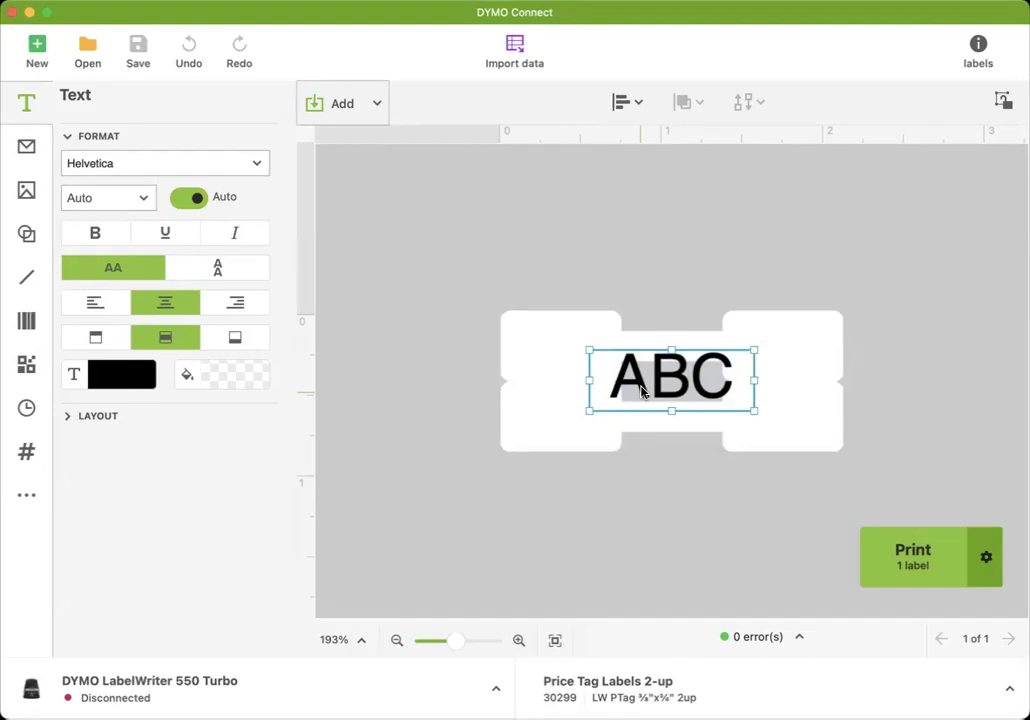
{"action": "key", "text": "Delete"}
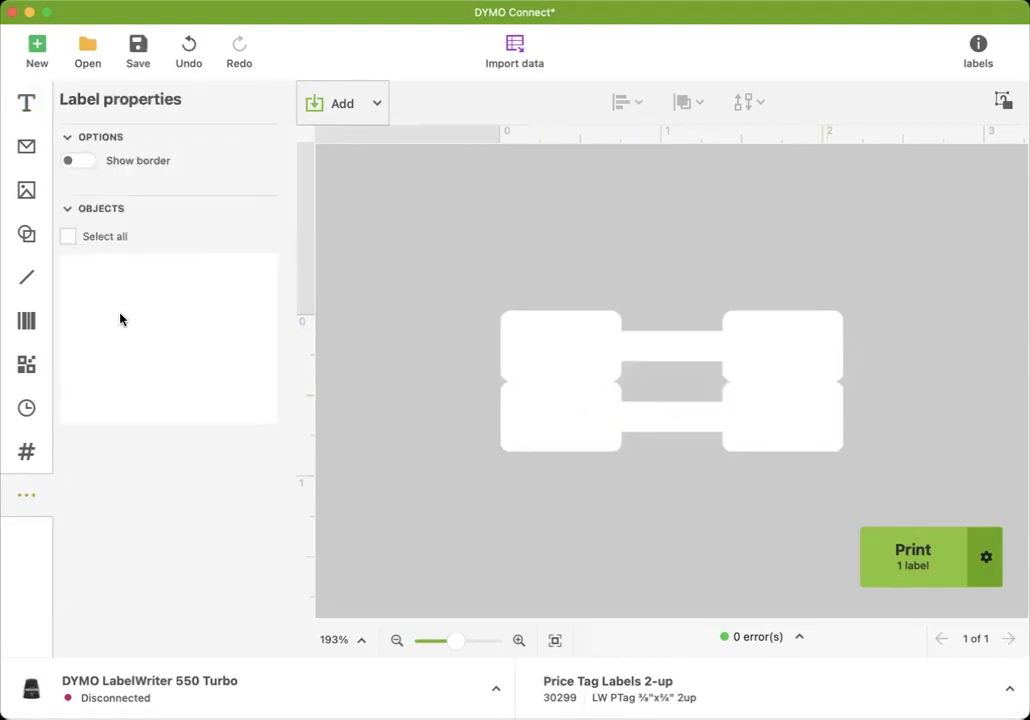
Step: Try to preset the barcode data to 1234 and review the available barcode types
{"action": "left_click", "coordinate": [26, 320]}
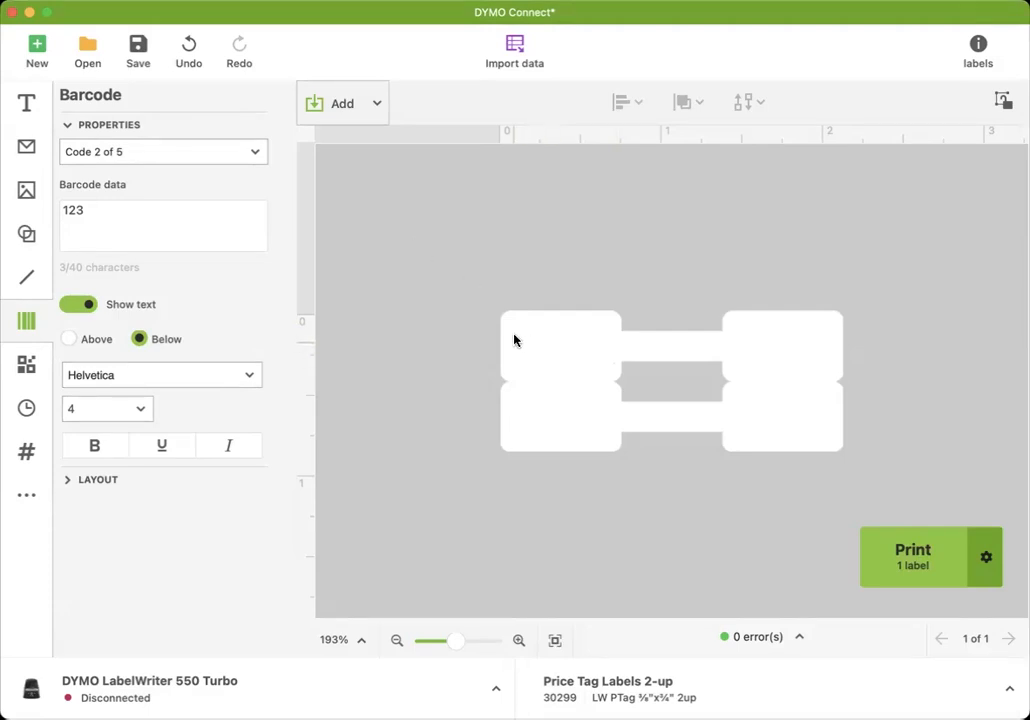
{"action": "left_click", "coordinate": [239, 220]}
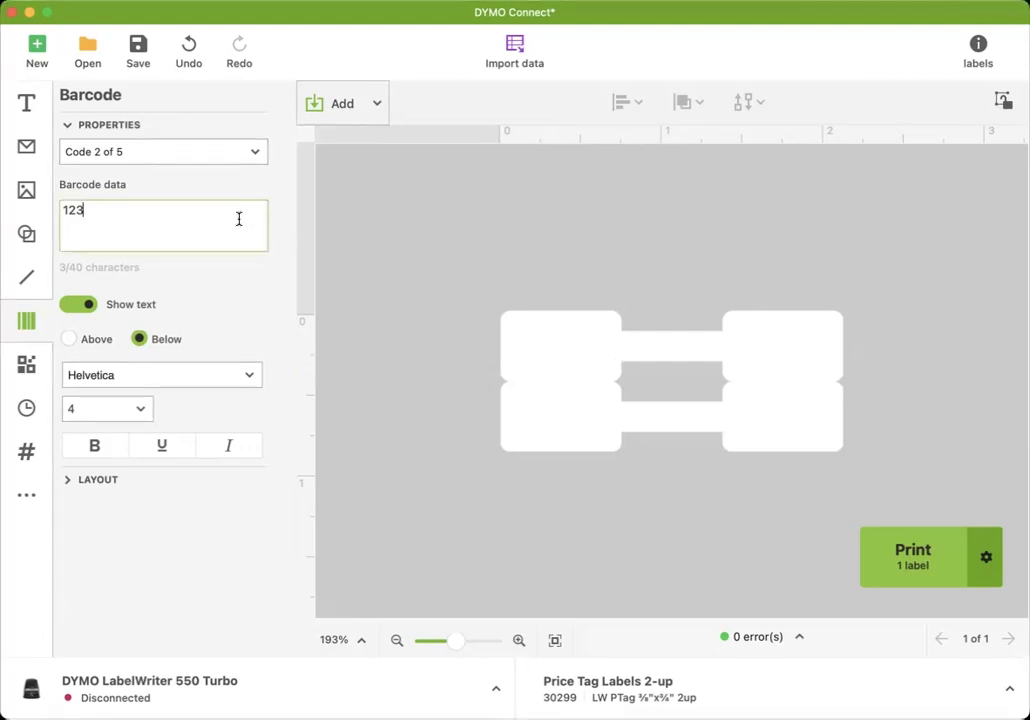
{"action": "type", "text": "4"}
{"action": "left_click", "coordinate": [242, 155]}
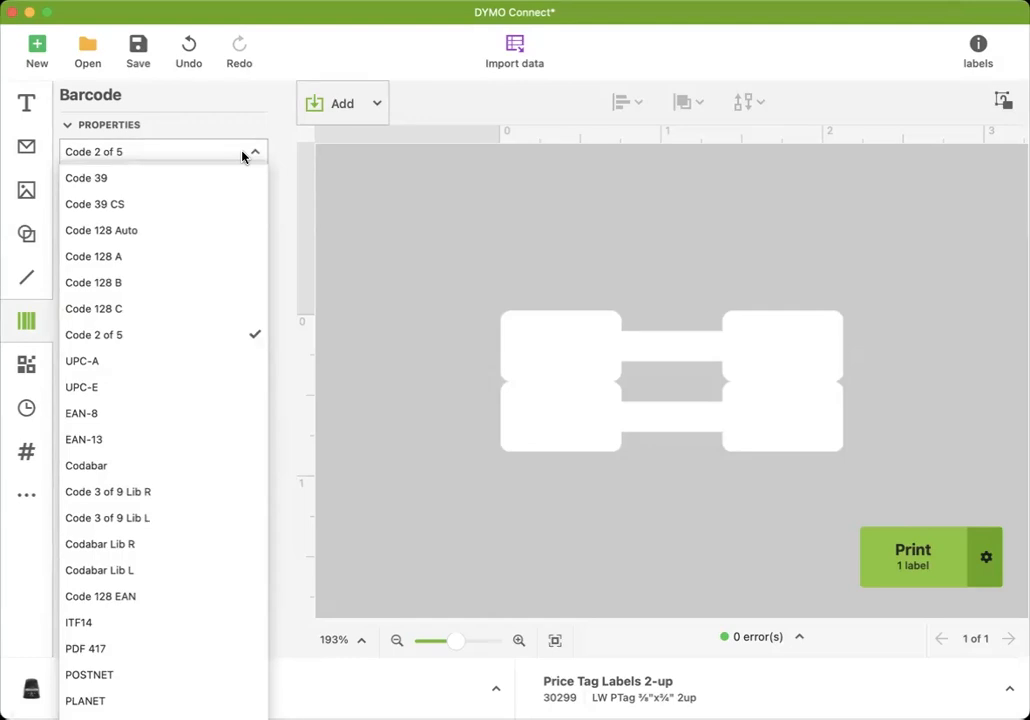
{"action": "left_click", "coordinate": [242, 155]}
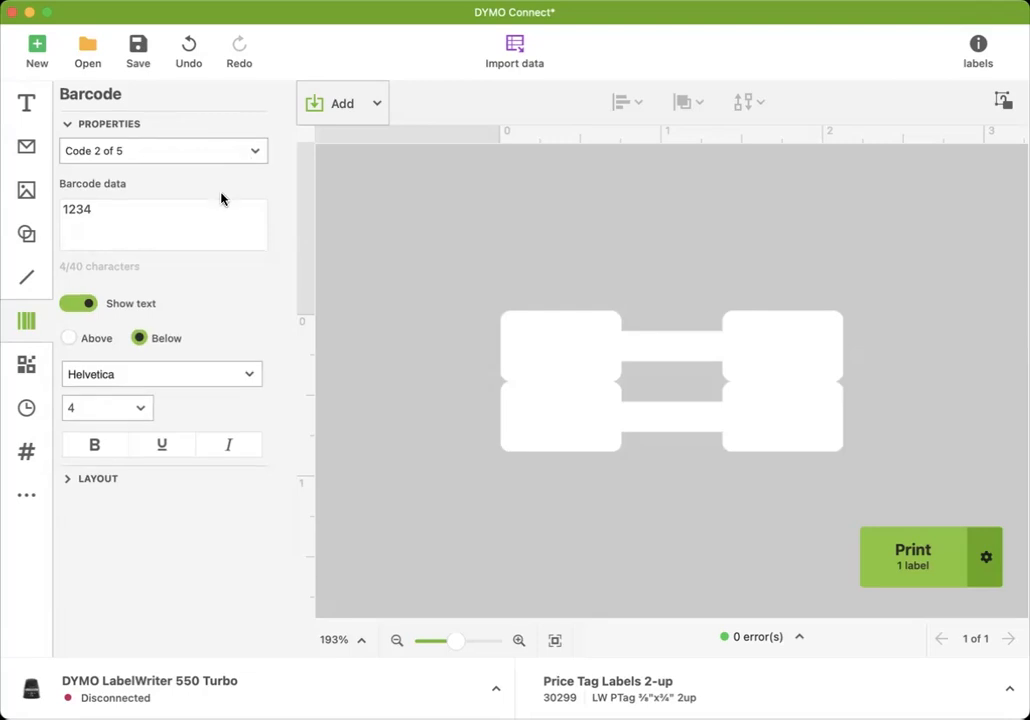
Step: Add a Code 2 of 5 barcode and fit it inside the upper-left section of the label
{"action": "left_click", "coordinate": [375, 108]}
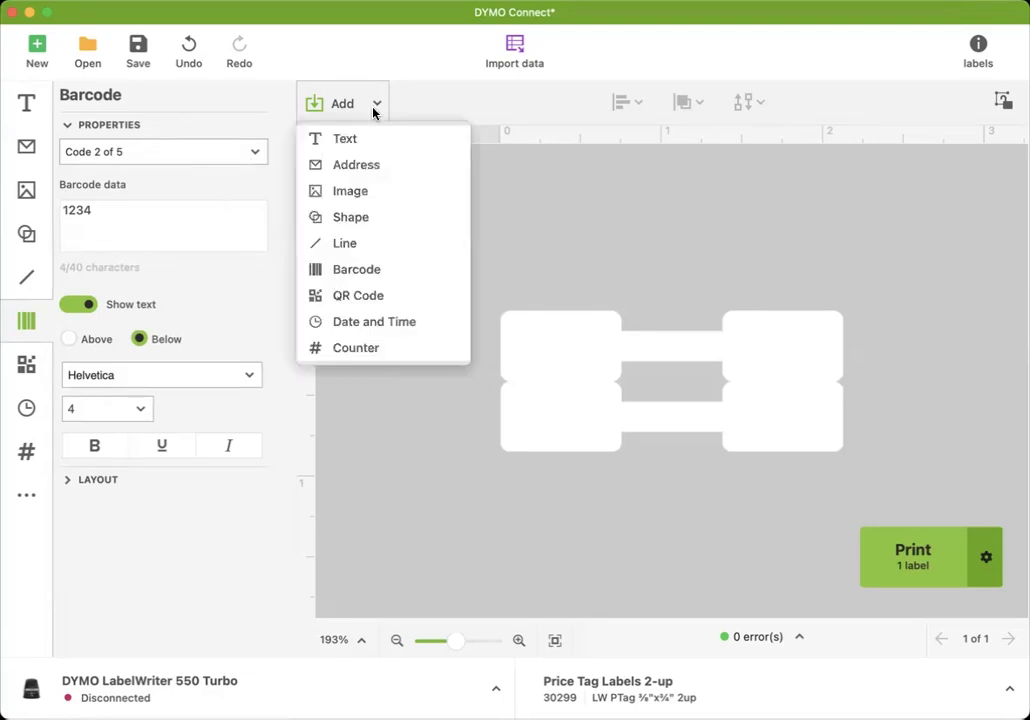
{"action": "left_click", "coordinate": [376, 272]}
{"action": "left_click_drag", "start_coordinate": [661, 379], "coordinate": [584, 345]}
{"action": "left_click_drag", "start_coordinate": [675, 387], "coordinate": [605, 363]}
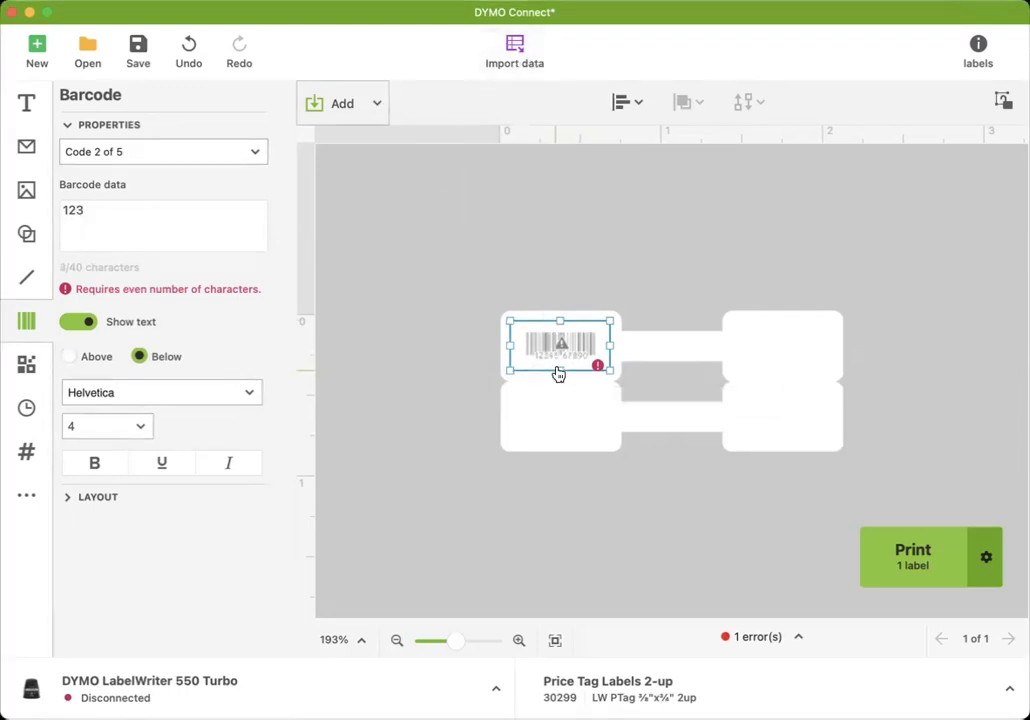
Step: Set the barcode's data to 1234 and narrow its frame around the bars within the upper-left section
{"action": "left_click", "coordinate": [228, 210]}
{"action": "type", "text": "4"}
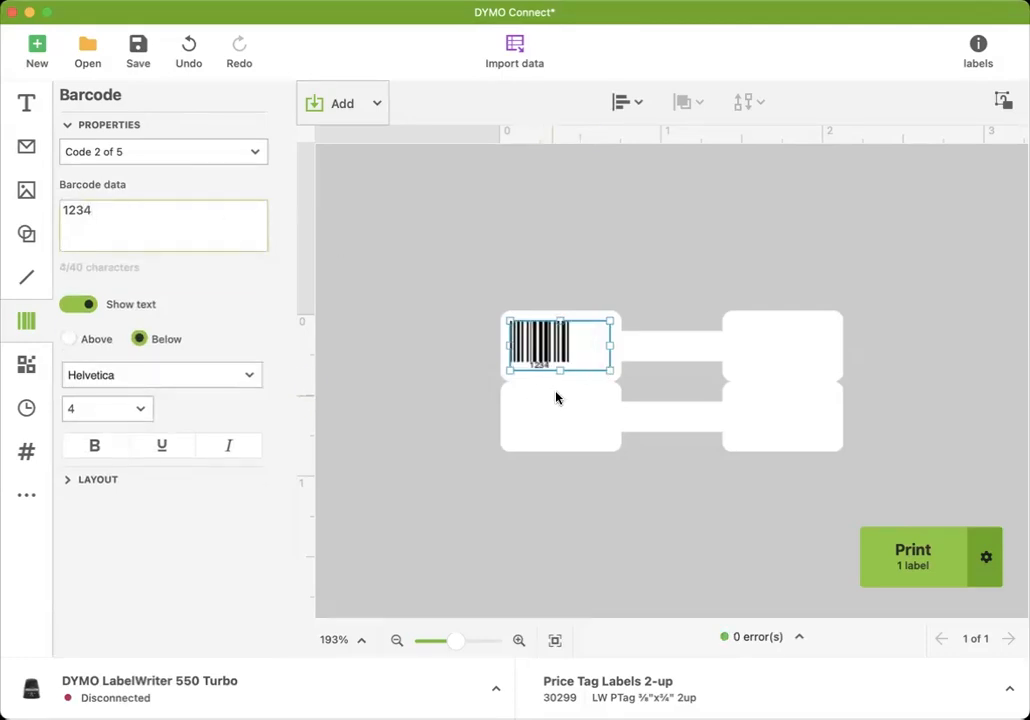
{"action": "left_click_drag", "start_coordinate": [510, 346], "coordinate": [562, 347]}
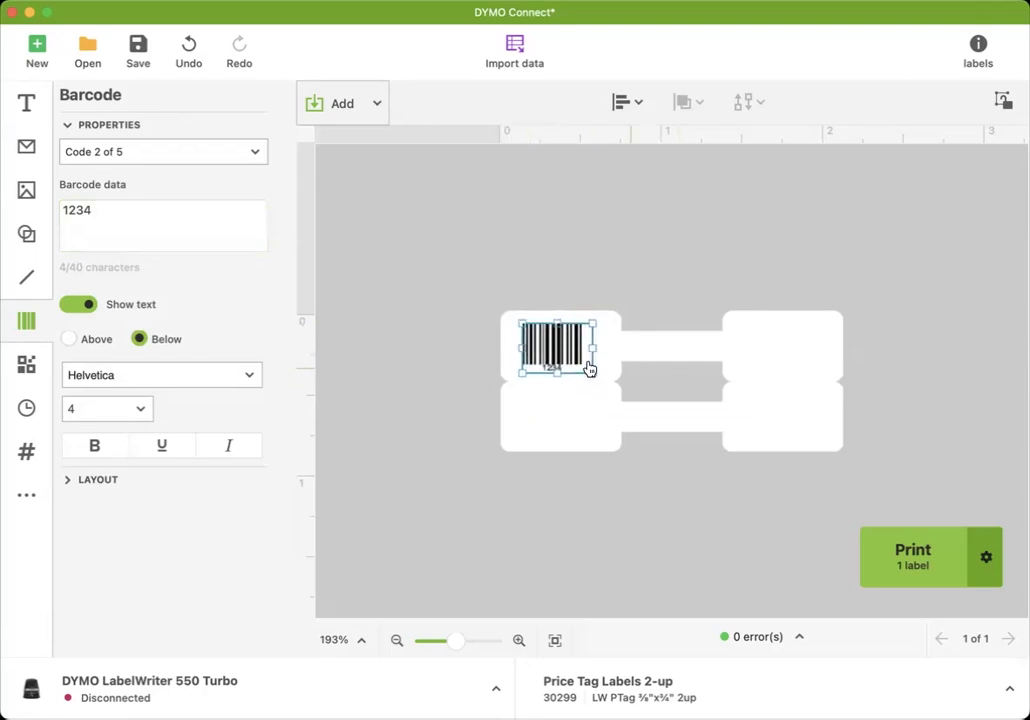
{"action": "left_click", "coordinate": [782, 357]}
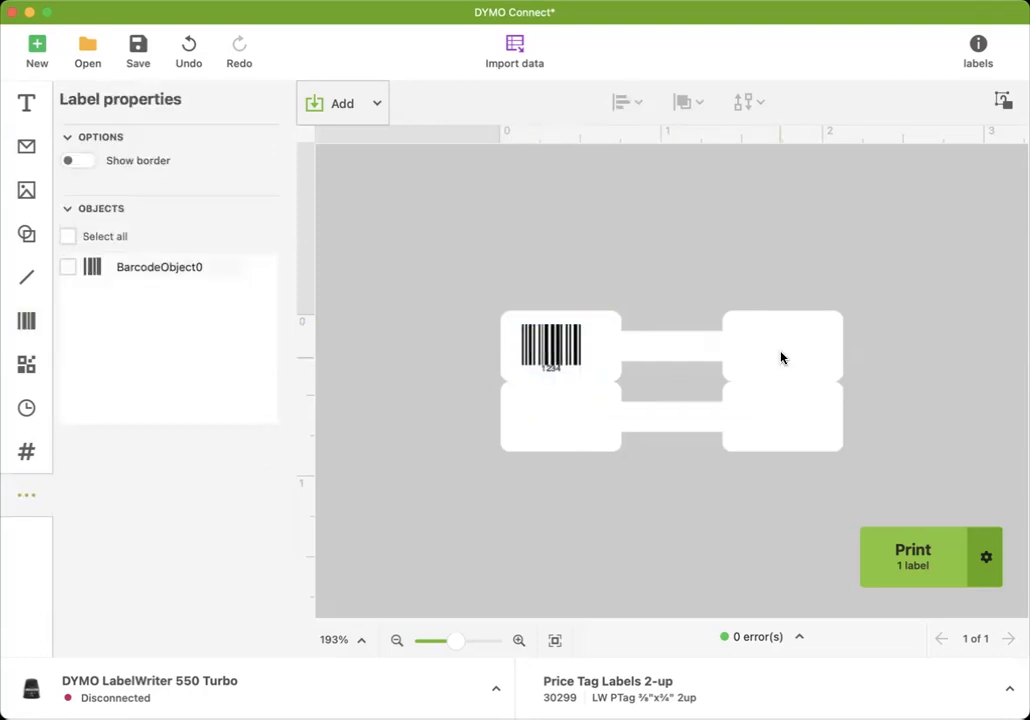
Step: Add a bold ABC text object, shrink it and place it at the top of the upper-right section
{"action": "left_click", "coordinate": [345, 103]}
{"action": "left_click", "coordinate": [364, 140]}
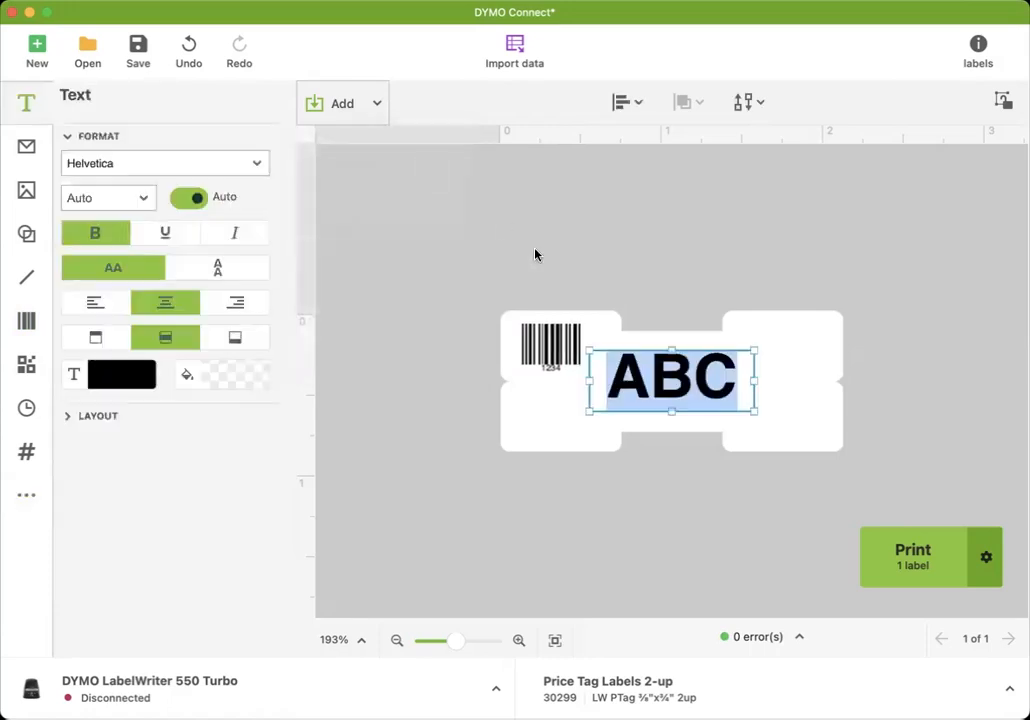
{"action": "left_click", "coordinate": [722, 401]}
{"action": "left_click_drag", "start_coordinate": [655, 400], "coordinate": [737, 372]}
{"action": "left_click_drag", "start_coordinate": [669, 376], "coordinate": [779, 337]}
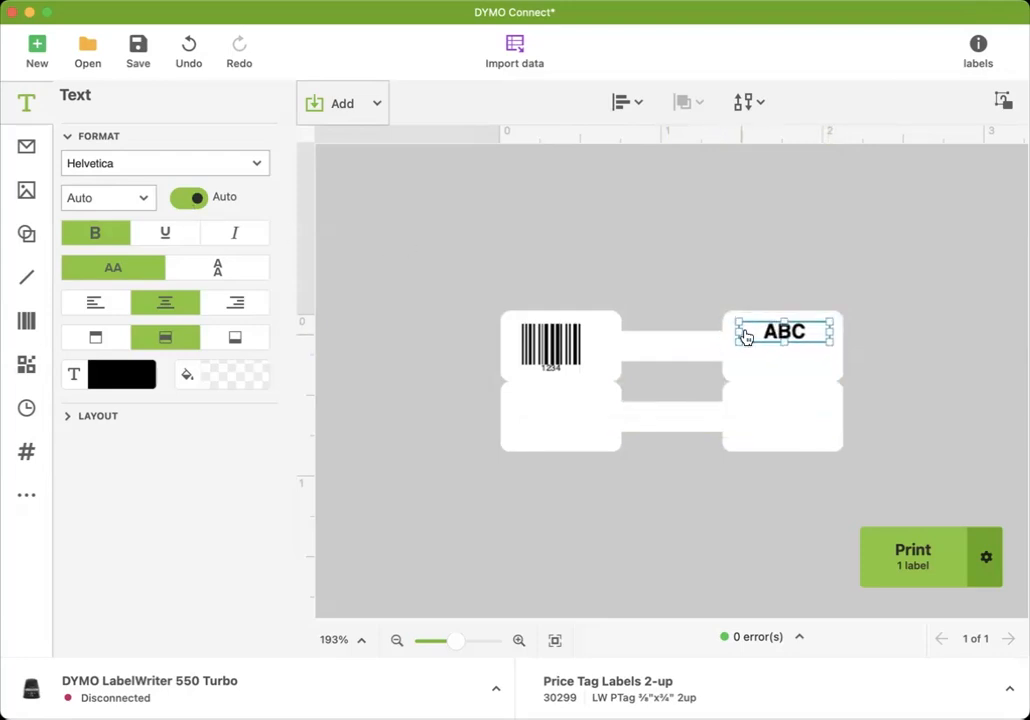
{"action": "left_click_drag", "start_coordinate": [739, 331], "coordinate": [768, 330]}
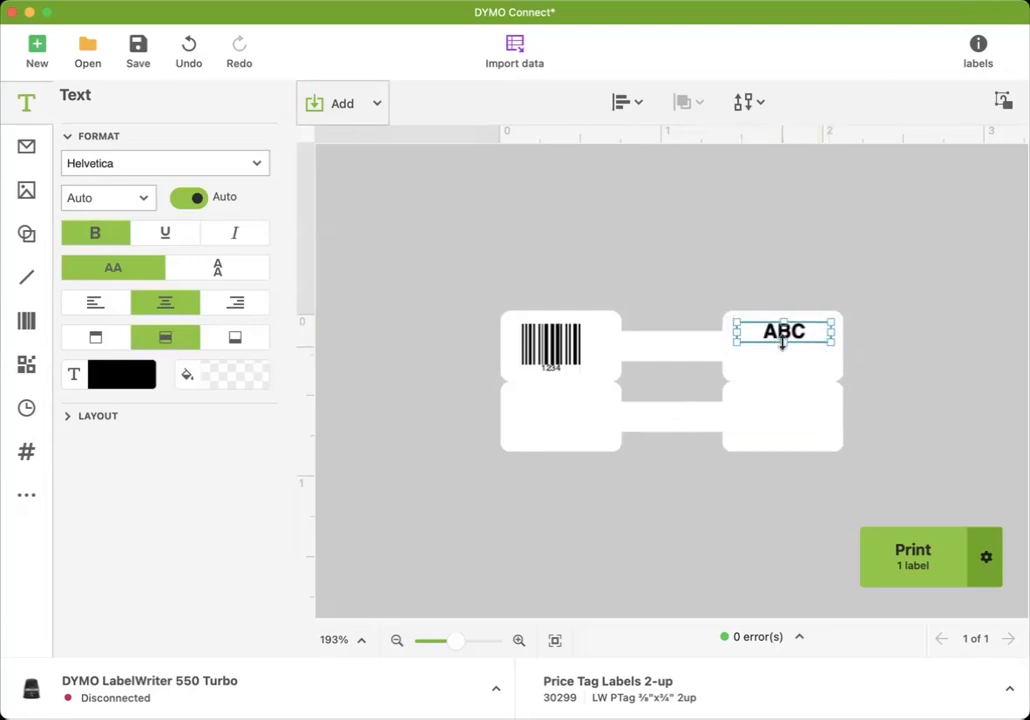
{"action": "left_click", "coordinate": [849, 272]}
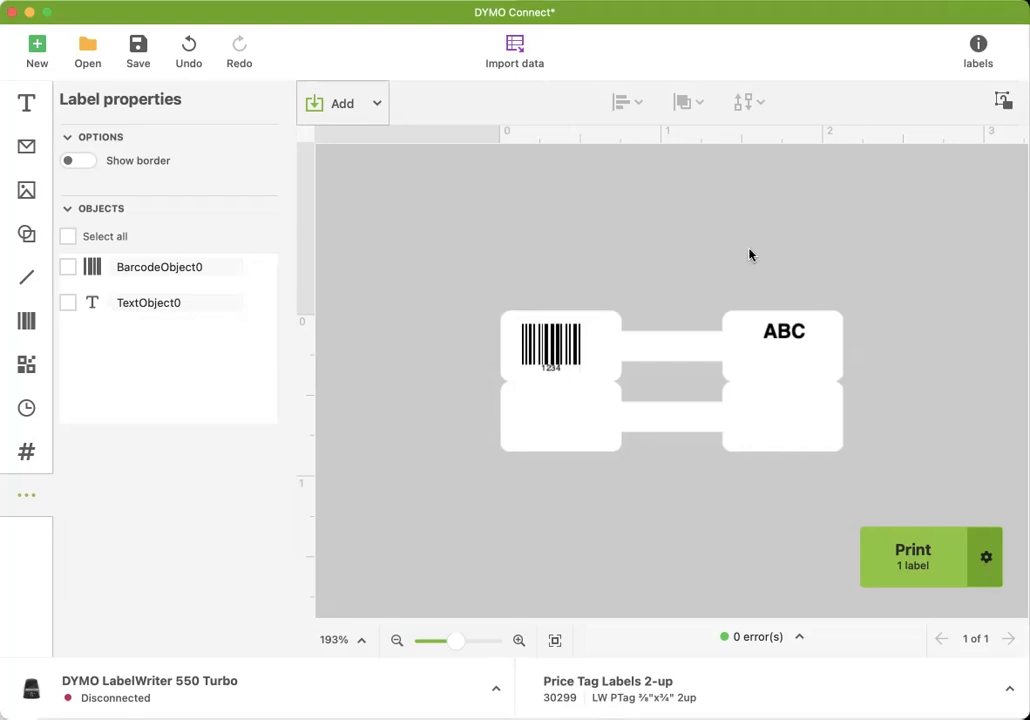
Step: Add the text "Variant", shrink it and place it right-aligned beneath ABC in the upper-right section
{"action": "left_click", "coordinate": [355, 104]}
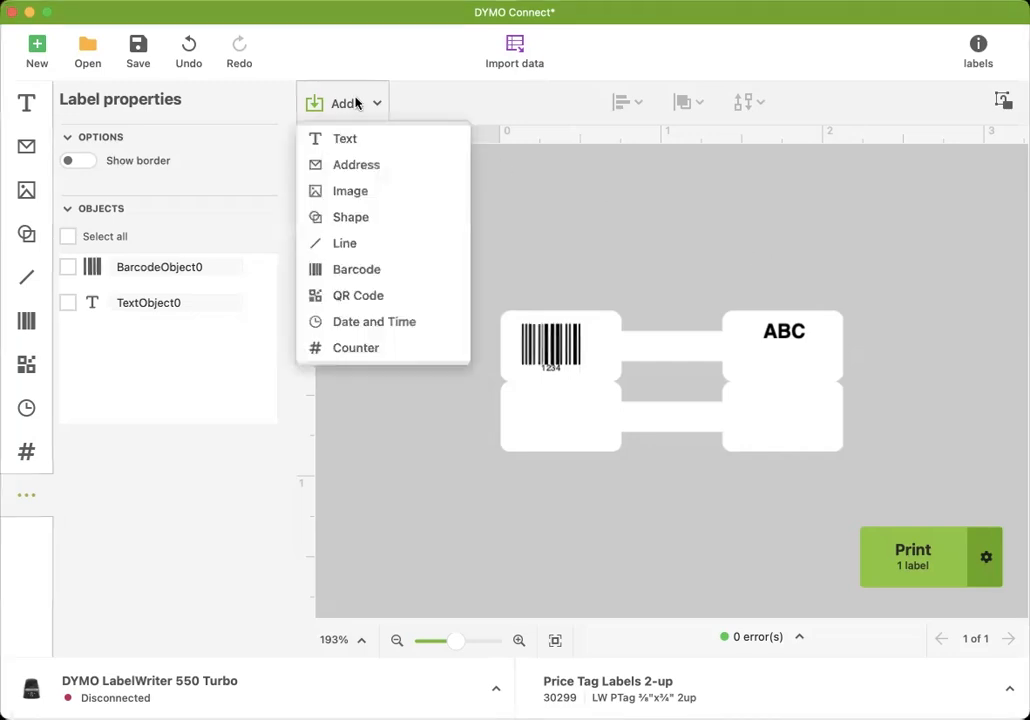
{"action": "left_click", "coordinate": [352, 143]}
{"action": "type", "text": "Vra"}
{"action": "key", "text": "BackSpace"}
{"action": "key", "text": "BackSpace"}
{"action": "type", "text": "arian"}
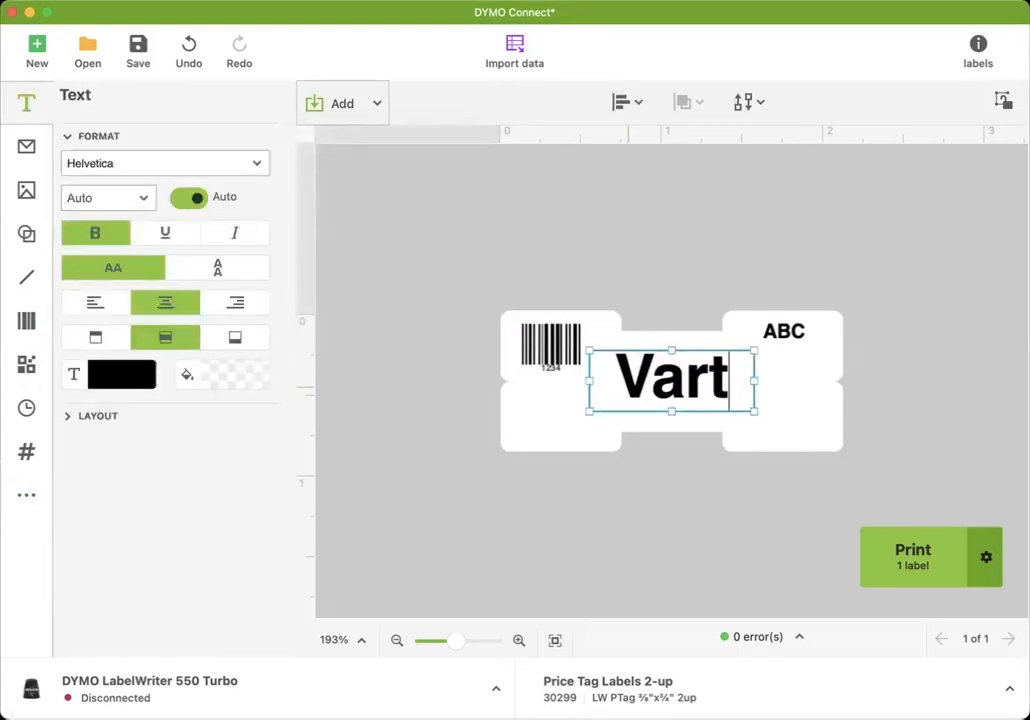
{"action": "type", "text": "t"}
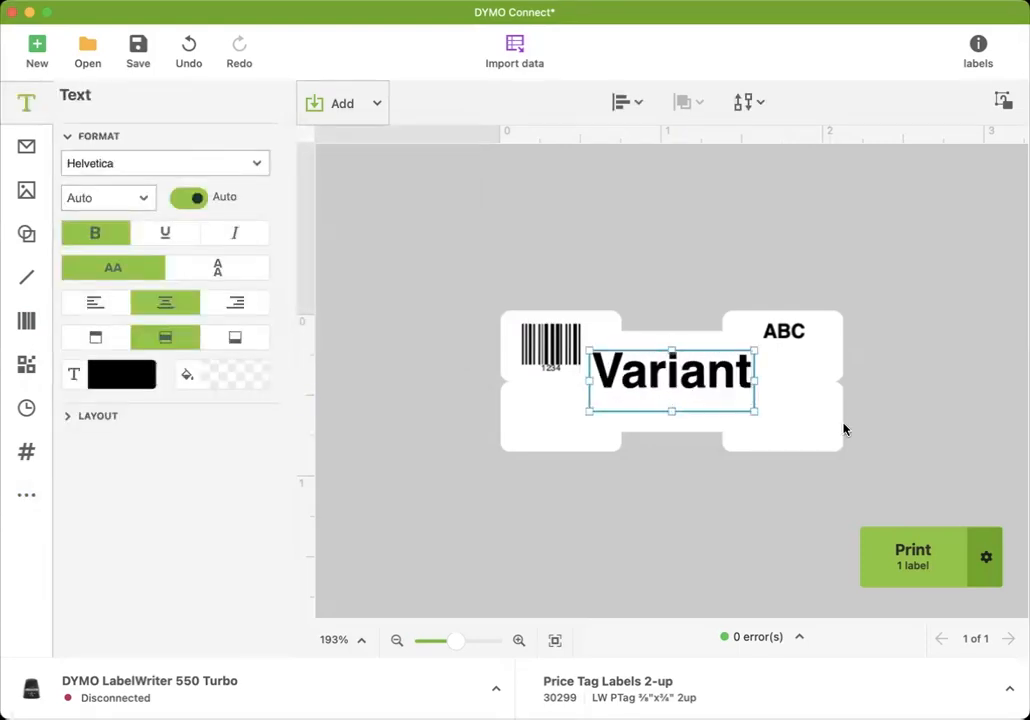
{"action": "left_click", "coordinate": [715, 421]}
{"action": "left_click_drag", "start_coordinate": [688, 393], "coordinate": [884, 326]}
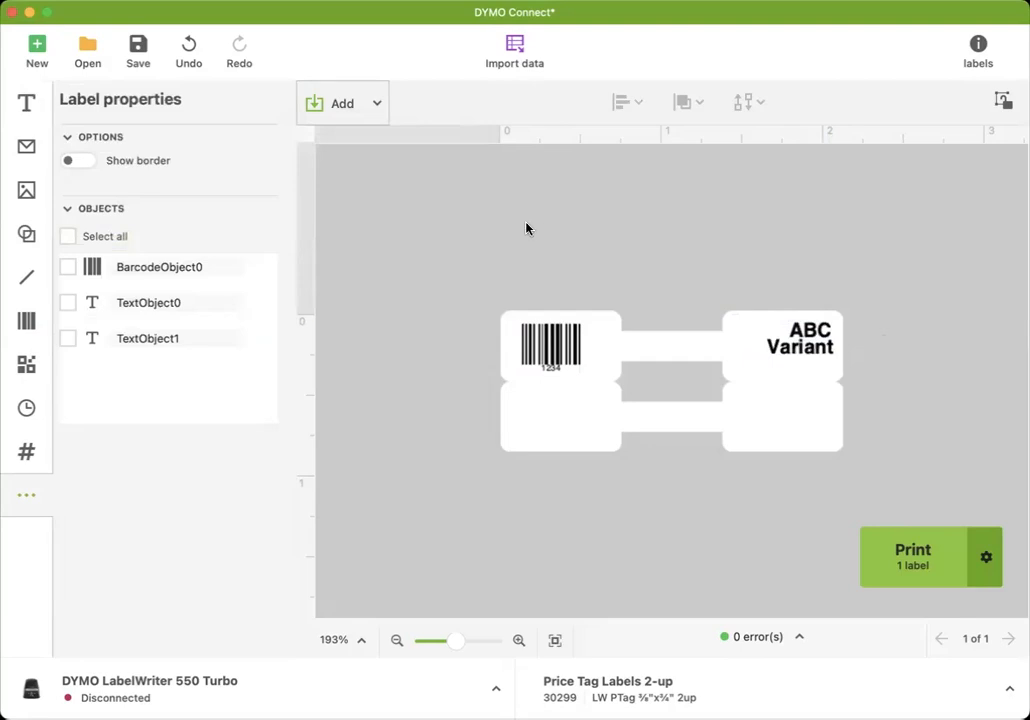
Step: Add the price text "$9.00", shrink it and place it beneath Variant in the upper-right section
{"action": "left_click", "coordinate": [375, 115]}
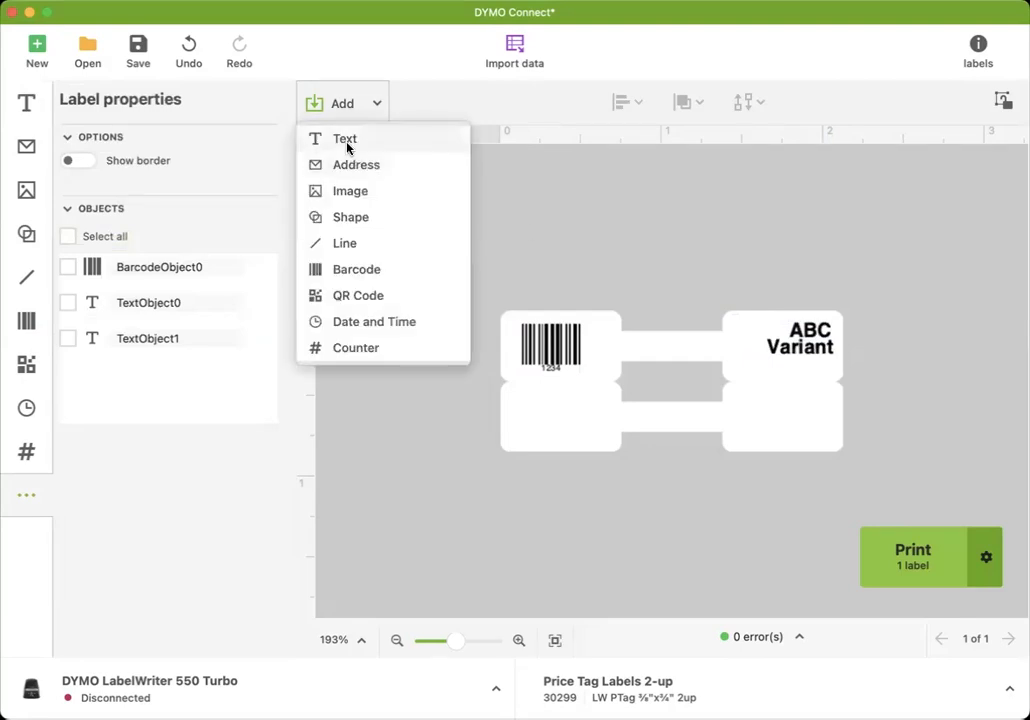
{"action": "left_click", "coordinate": [345, 140]}
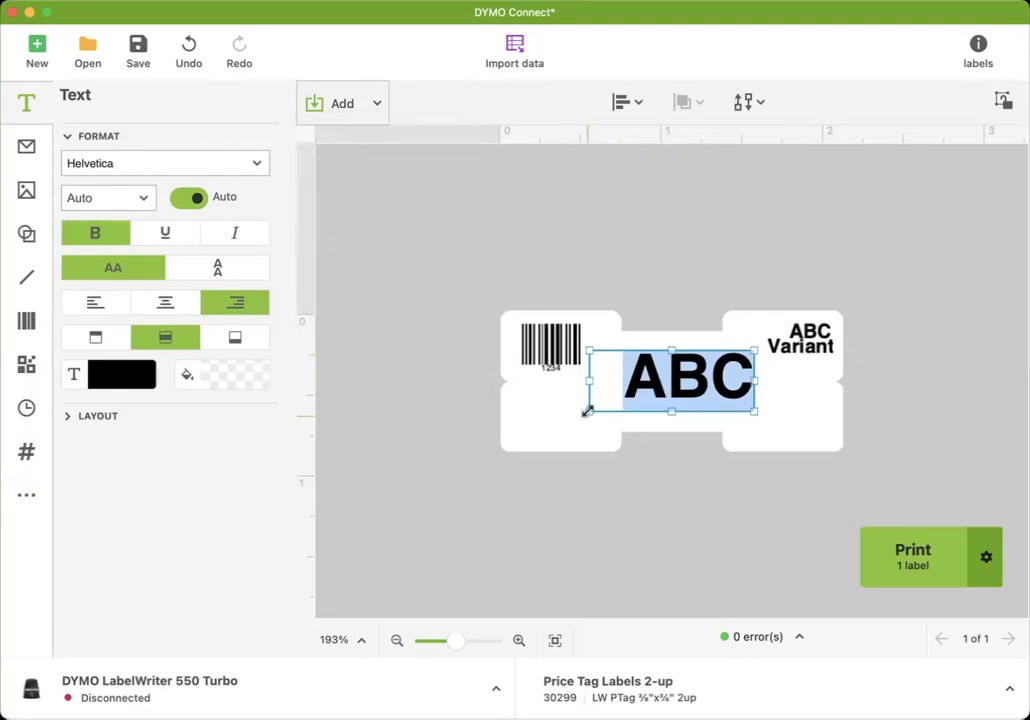
{"action": "left_click_drag", "start_coordinate": [589, 410], "coordinate": [612, 384]}
{"action": "double_click", "coordinate": [704, 370]}
{"action": "type", "text": "$9.00"}
{"action": "left_click", "coordinate": [906, 380]}
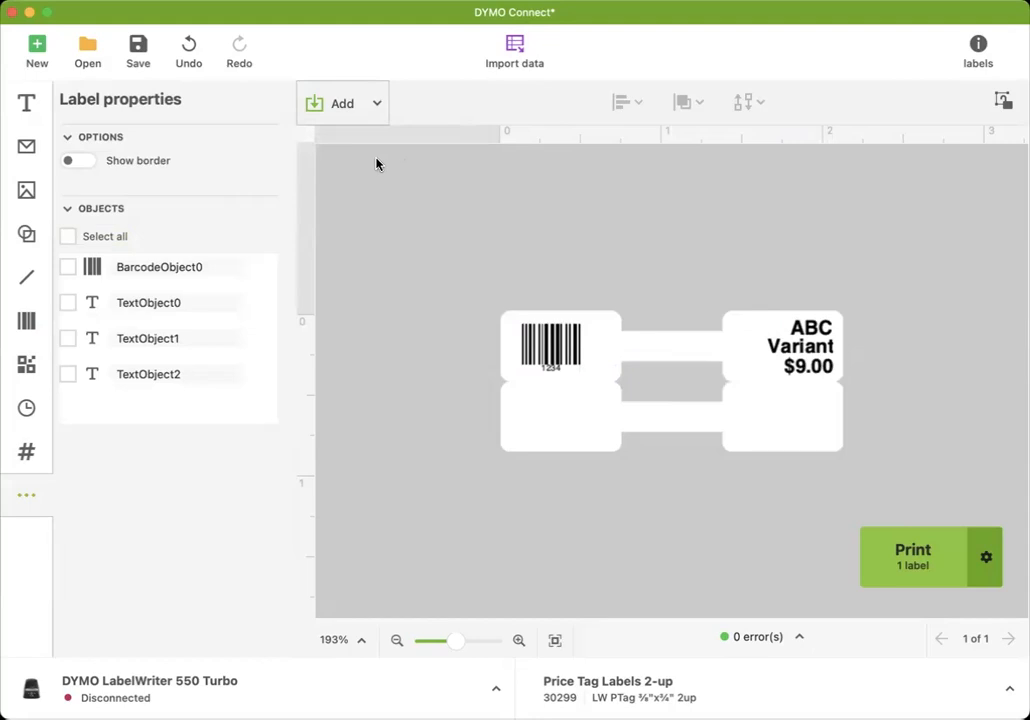
Step: Add a second Code 2 of 5 barcode with the data 2345
{"action": "left_click", "coordinate": [378, 108]}
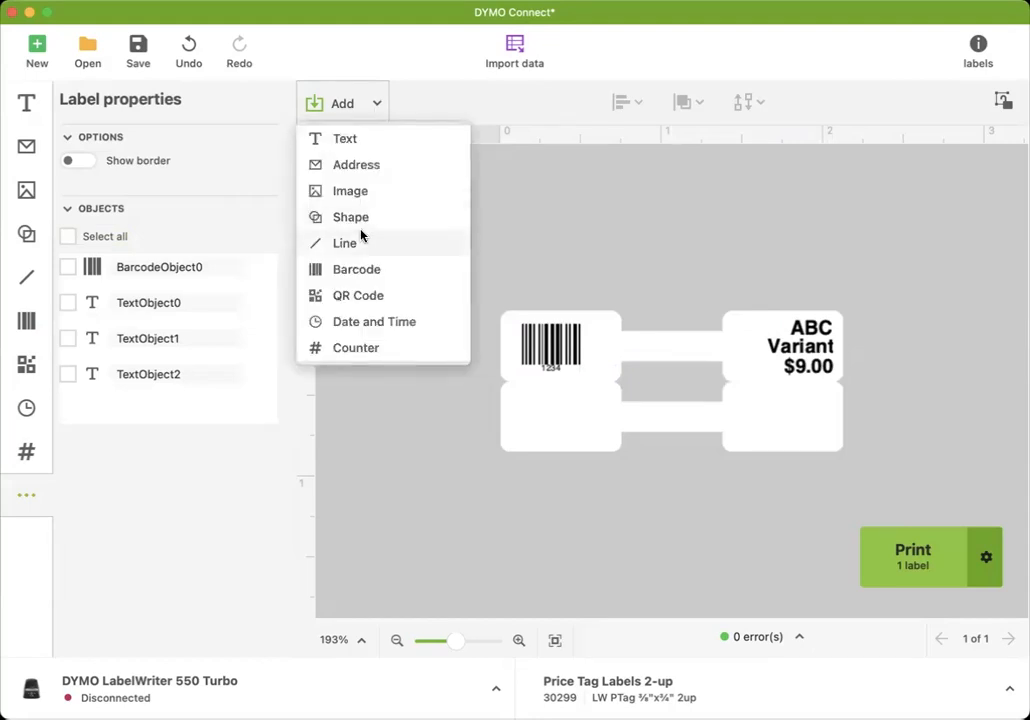
{"action": "left_click", "coordinate": [400, 272]}
{"action": "left_click", "coordinate": [125, 224]}
{"action": "key", "text": "super+a"}
{"action": "type", "text": "2345"}
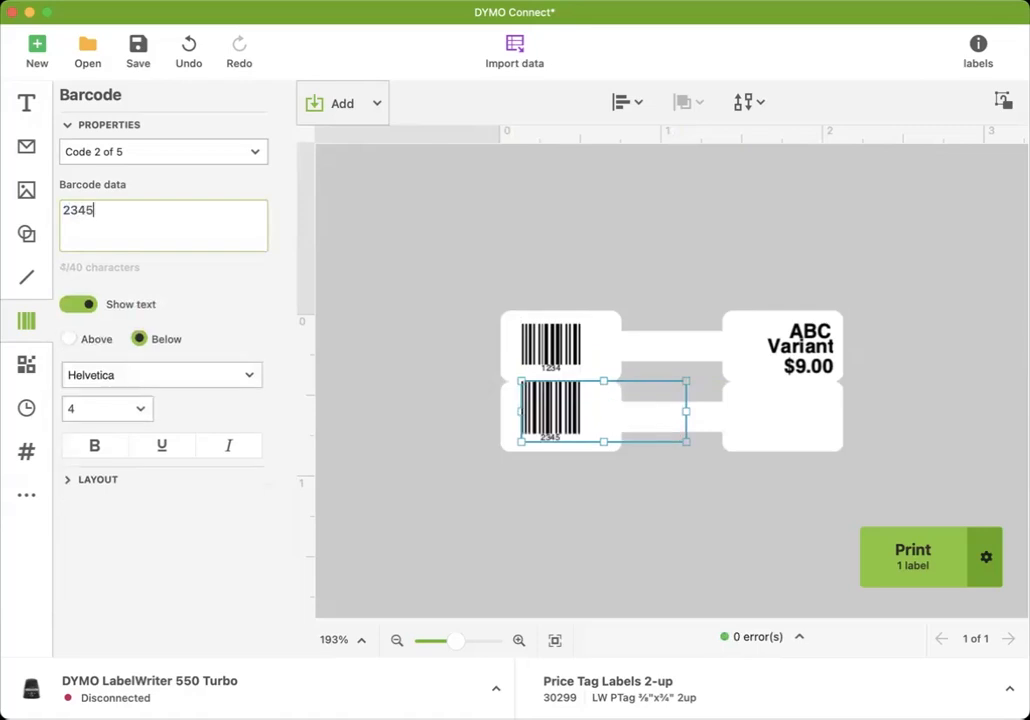
Step: Reduce the 2345 barcode's height and position it in the lower-left section, aligned with the barcode above
{"action": "left_click", "coordinate": [669, 522]}
{"action": "left_click_drag", "start_coordinate": [603, 381], "coordinate": [603, 349]}
{"action": "left_click_drag", "start_coordinate": [603, 441], "coordinate": [603, 396]}
{"action": "left_click_drag", "start_coordinate": [554, 364], "coordinate": [554, 411]}
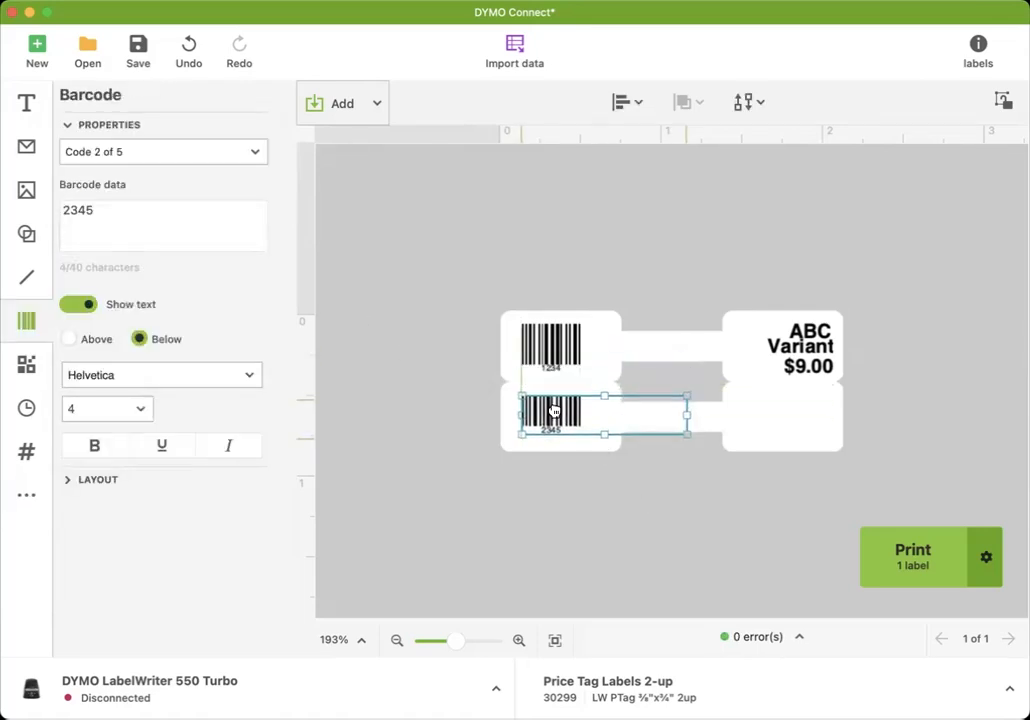
{"action": "left_click", "coordinate": [653, 441]}
Step: Reduce the height of the 1234 barcode in the upper-left section
{"action": "left_click", "coordinate": [550, 352]}
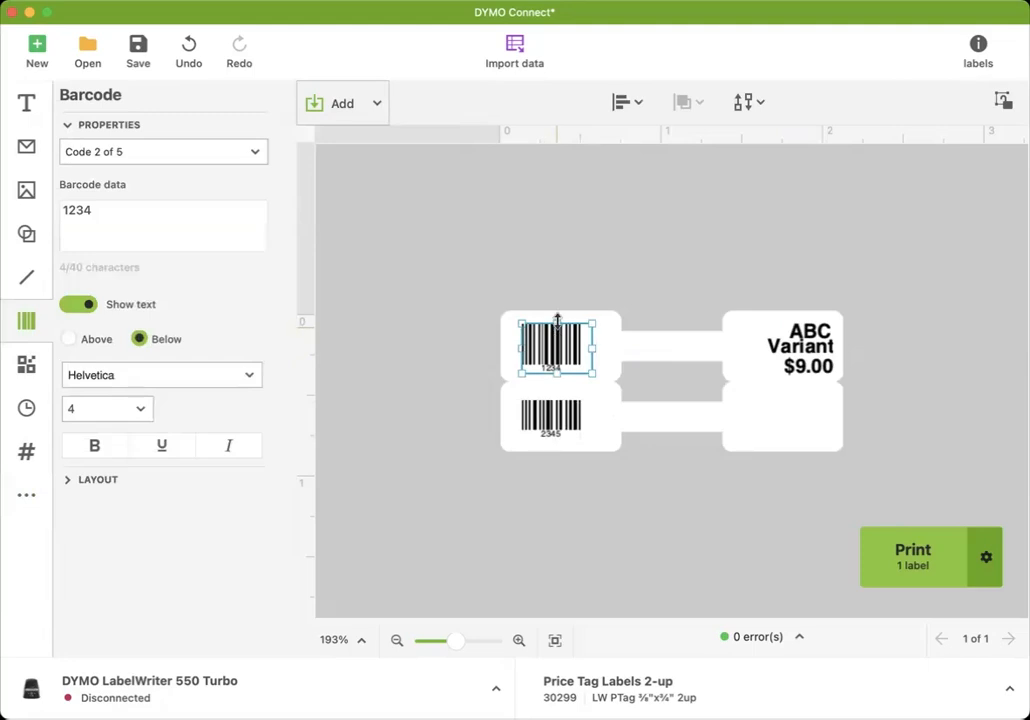
{"action": "mouse_move", "coordinate": [557, 373]}
{"action": "left_mouse_down"}
{"action": "mouse_move", "coordinate": [557, 384]}
{"action": "mouse_move", "coordinate": [557, 366]}
{"action": "left_mouse_up"}
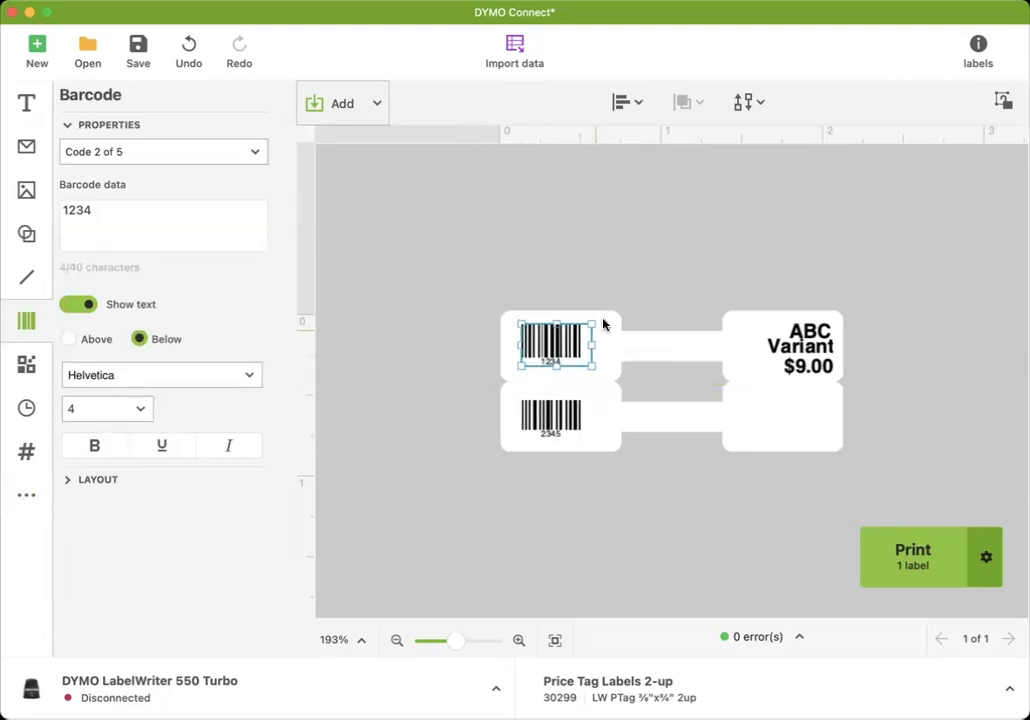
{"action": "left_click", "coordinate": [582, 320]}
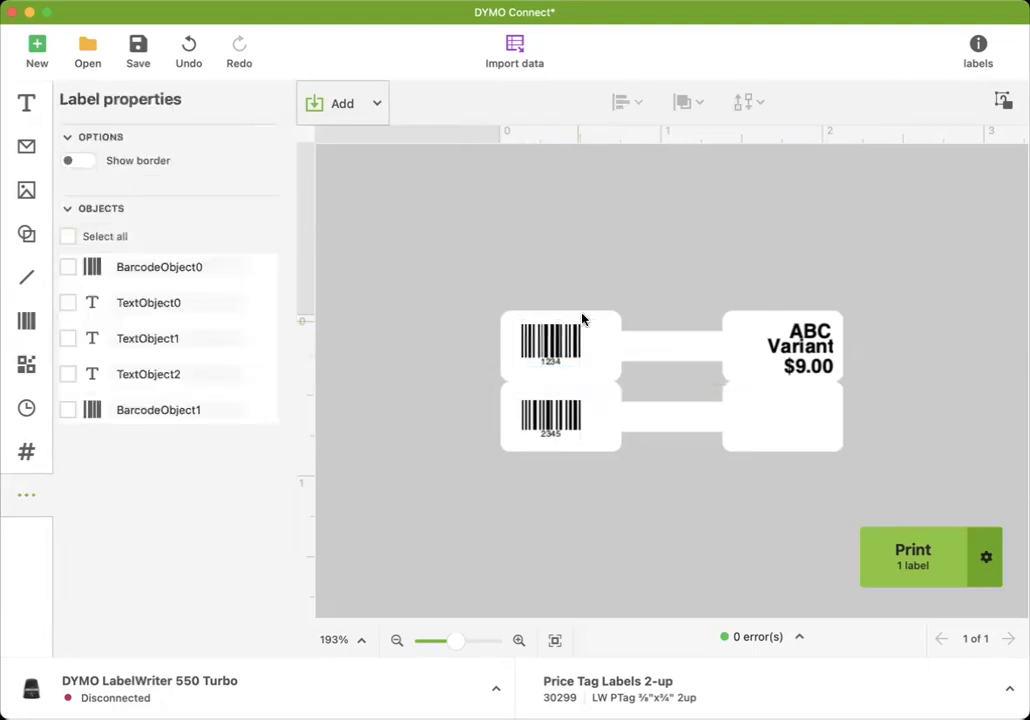
{"action": "left_click", "coordinate": [549, 363]}
{"action": "left_click", "coordinate": [549, 462]}
Step: Add another ABC text object, shrink it and place it at the top of the lower-right section
{"action": "left_click", "coordinate": [377, 104]}
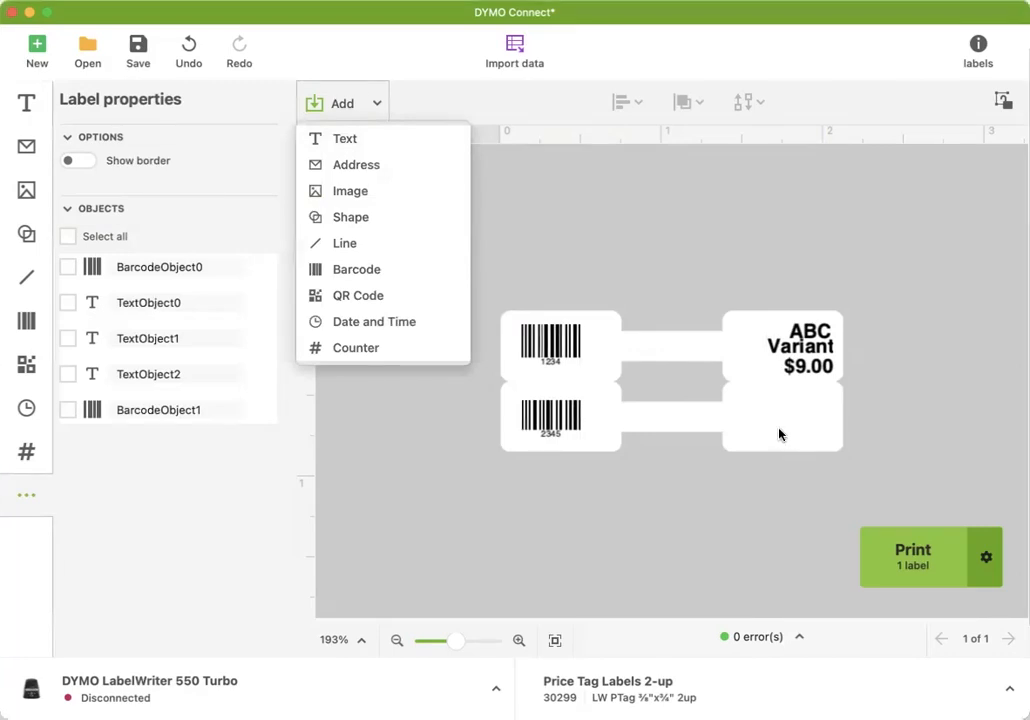
{"action": "left_click", "coordinate": [365, 150]}
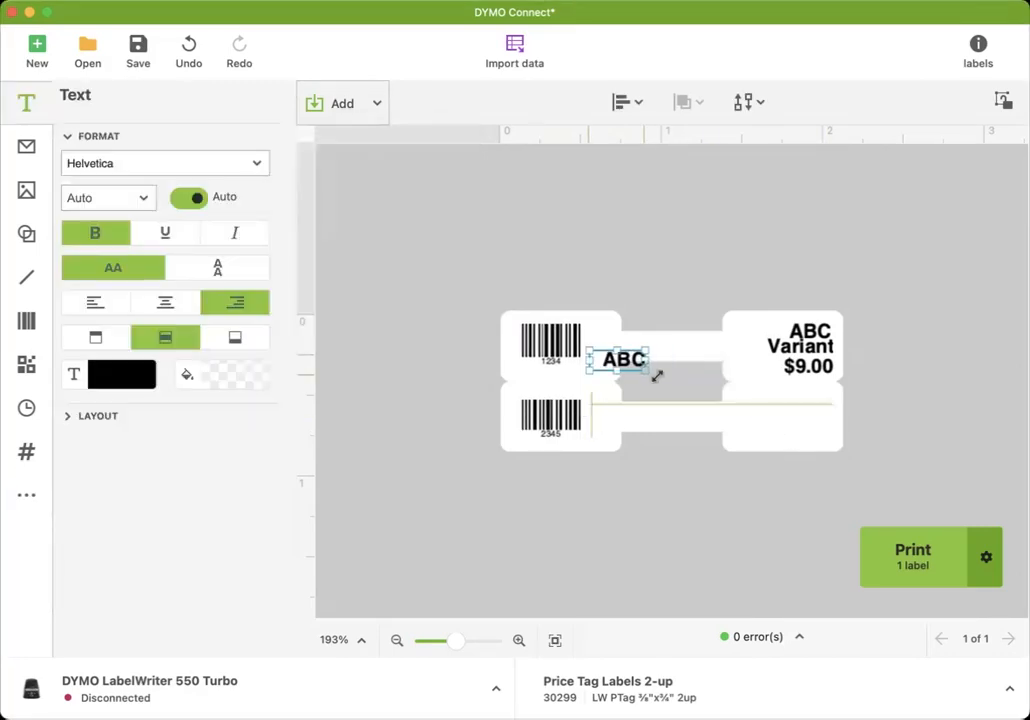
{"action": "left_click_drag", "start_coordinate": [621, 370], "coordinate": [799, 396]}
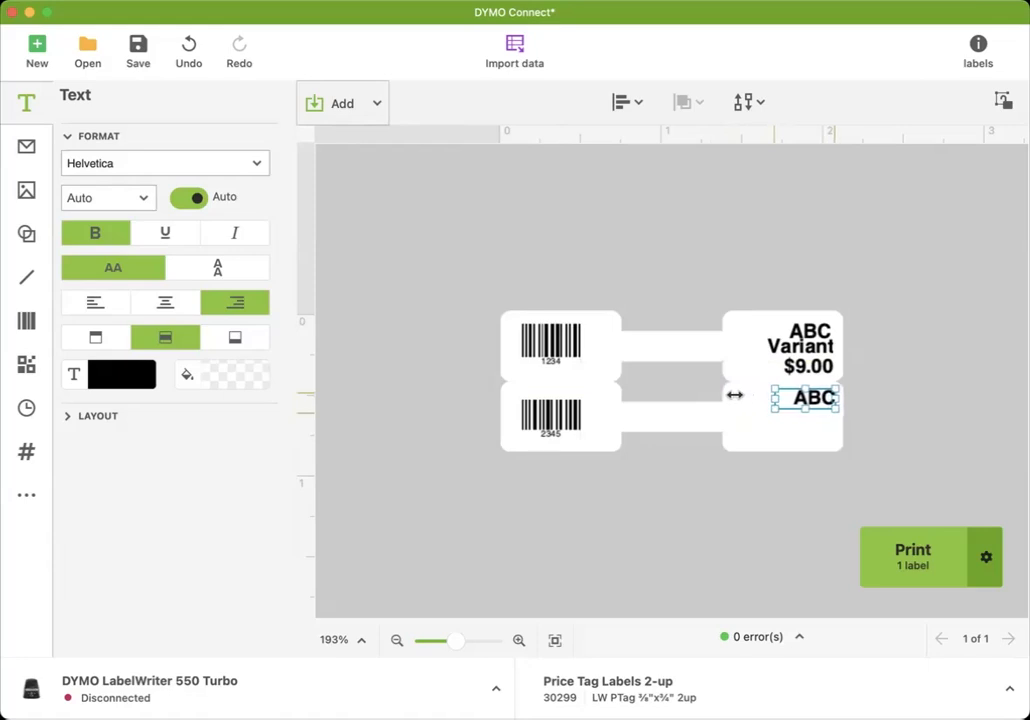
{"action": "left_click_drag", "start_coordinate": [782, 398], "coordinate": [835, 396]}
Step: Add a text object reading Variant, shrink it and place it under ABC in the lower-right section
{"action": "left_click", "coordinate": [342, 103]}
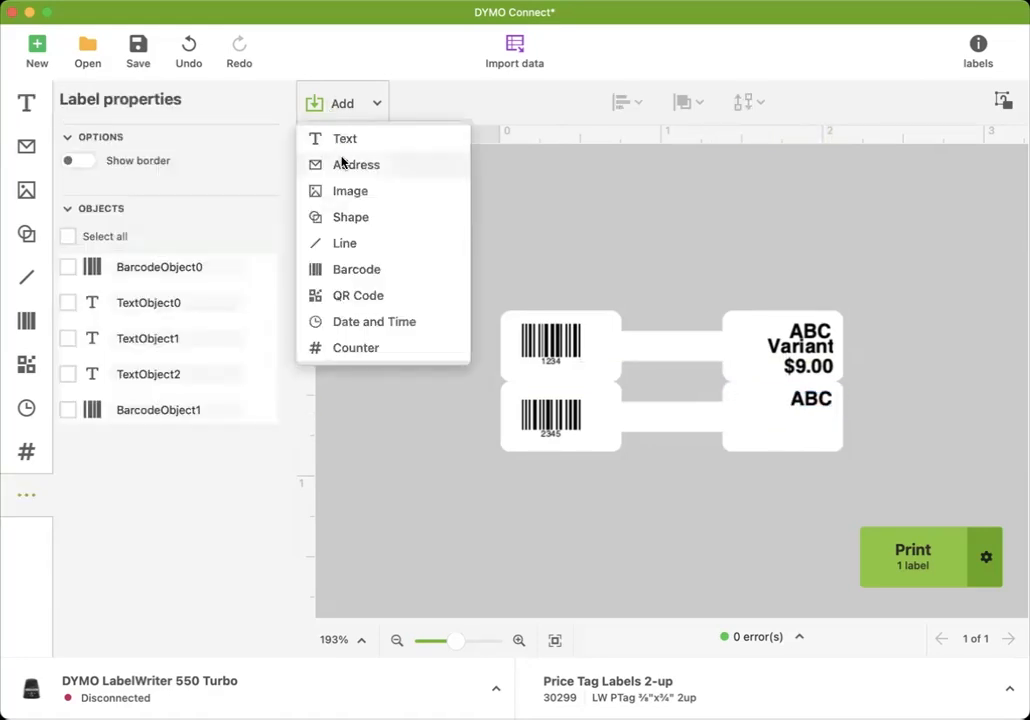
{"action": "left_click", "coordinate": [343, 140]}
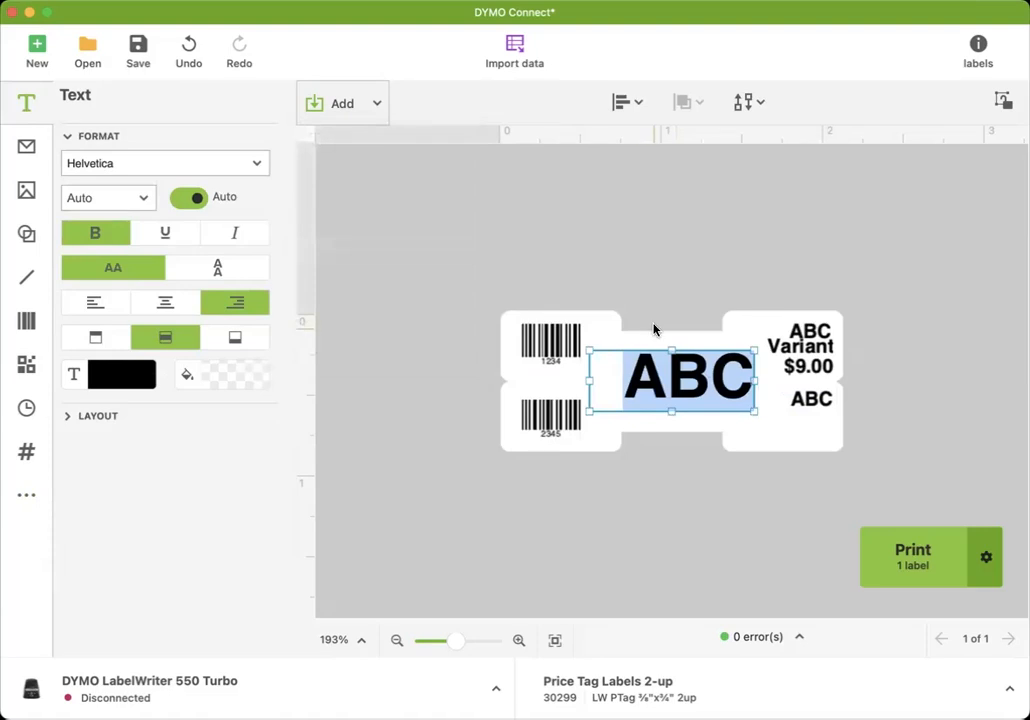
{"action": "type", "text": "Variant"}
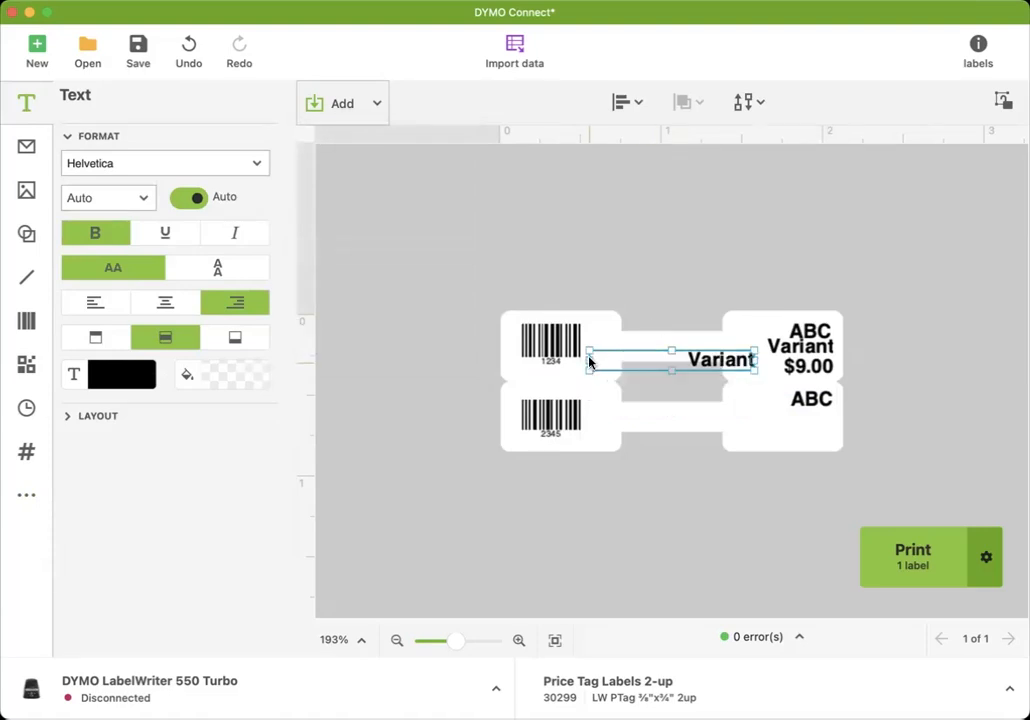
{"action": "left_click_drag", "start_coordinate": [596, 368], "coordinate": [796, 415]}
{"action": "left_click", "coordinate": [905, 420]}
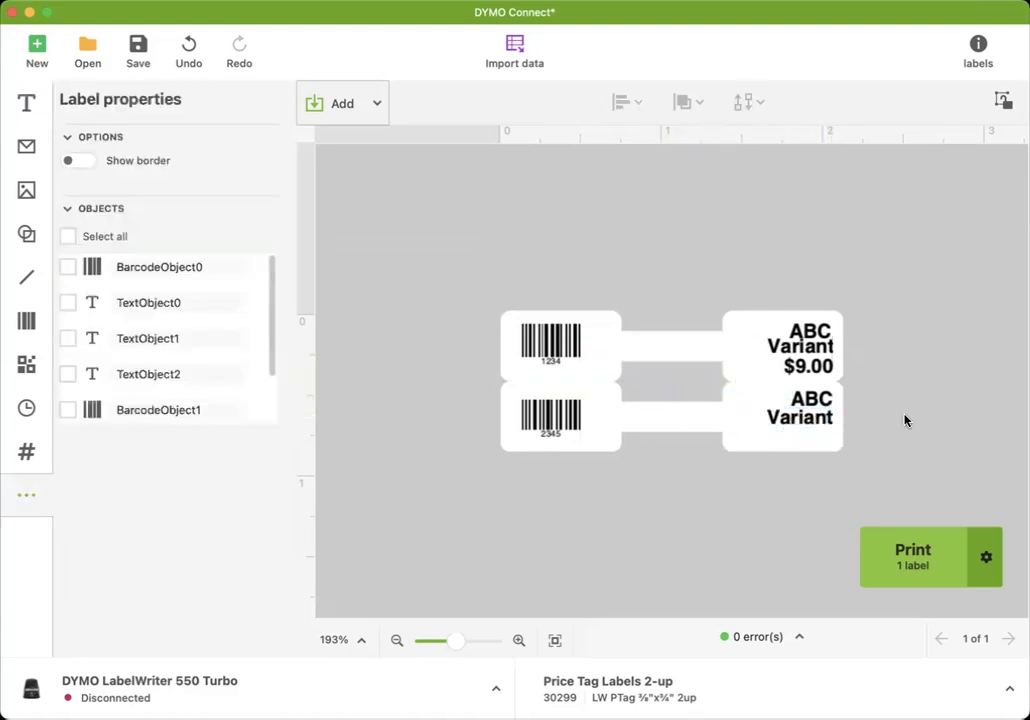
Step: Add a text object reading $10.00, shrink it and place it right-aligned below Variant in the lower-right section
{"action": "left_click", "coordinate": [368, 102]}
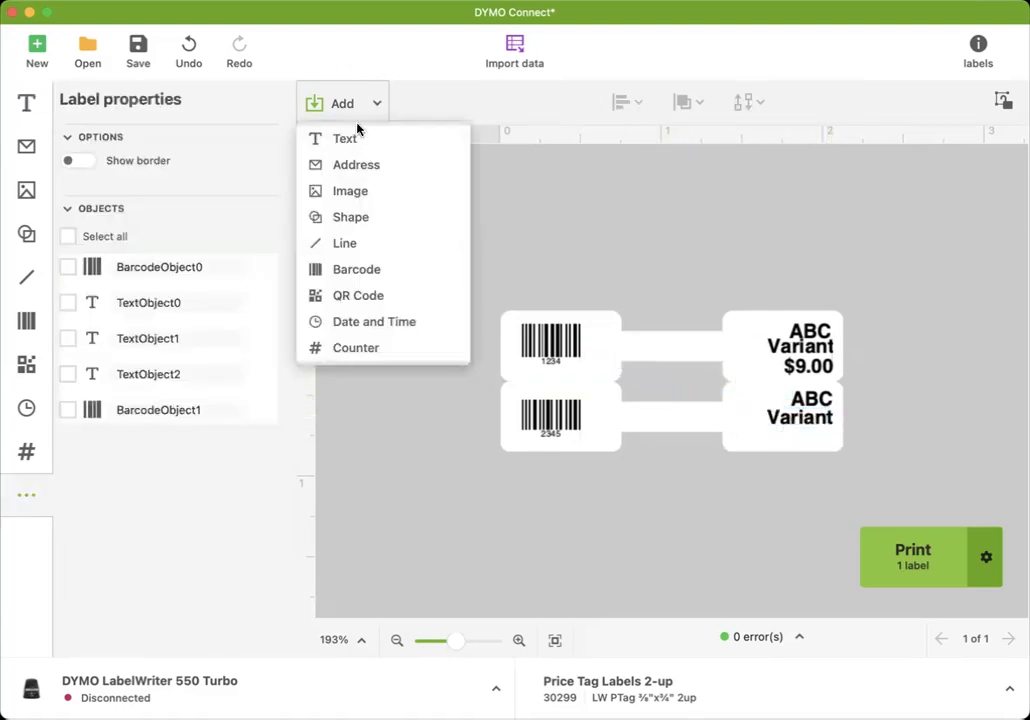
{"action": "left_click", "coordinate": [349, 140]}
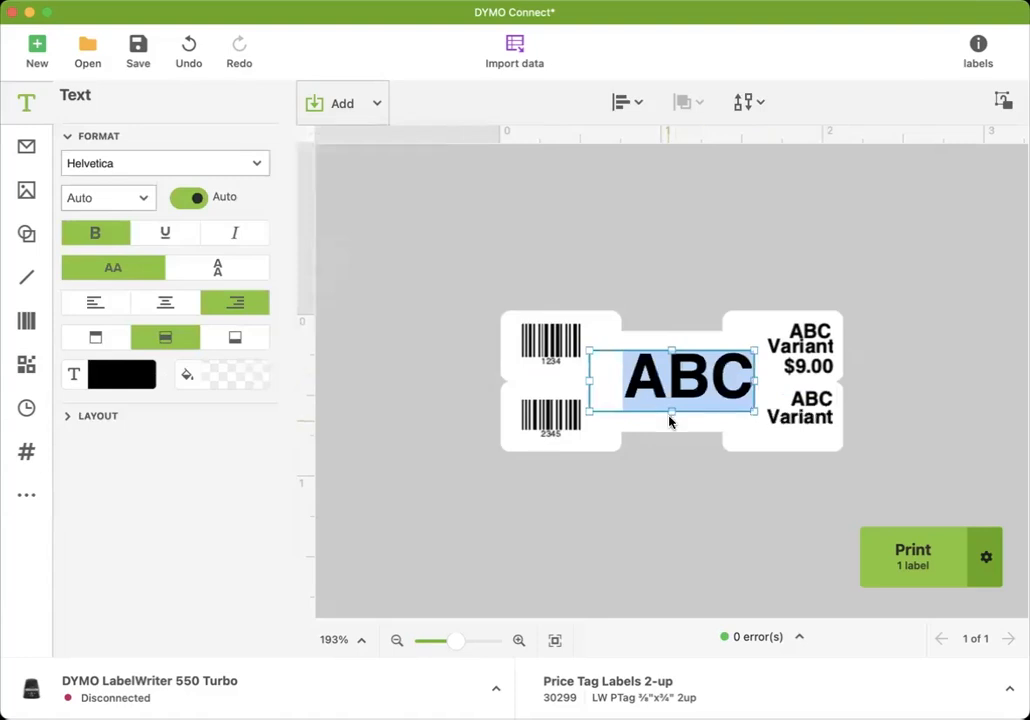
{"action": "left_click_drag", "start_coordinate": [670, 410], "coordinate": [663, 373]}
{"action": "double_click", "coordinate": [712, 362]}
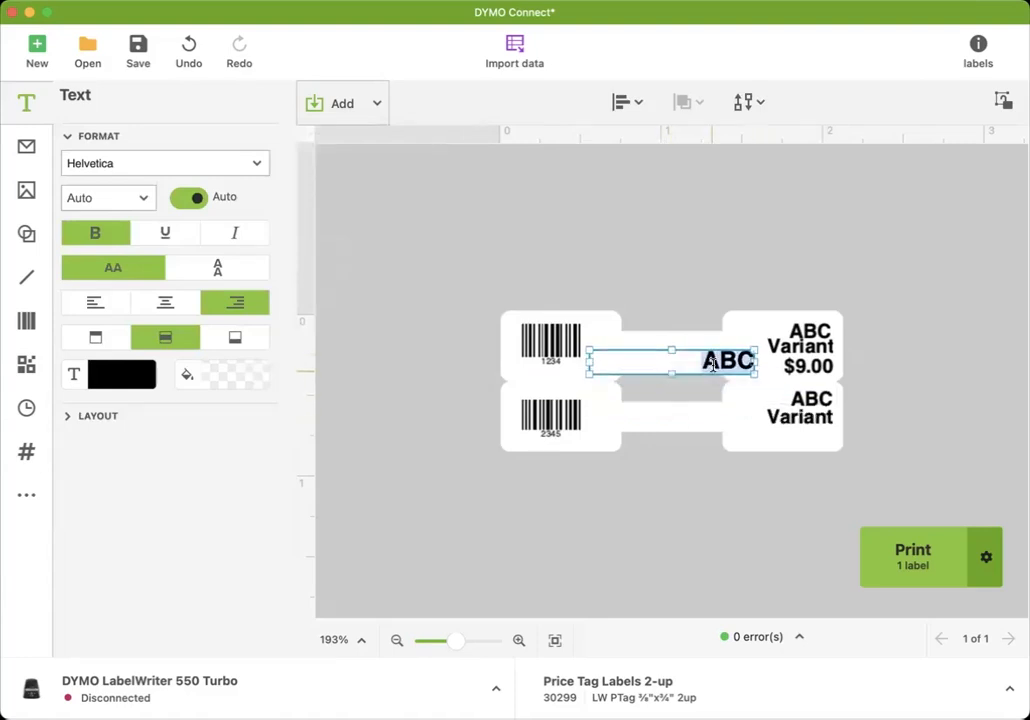
{"action": "type", "text": "$10.00"}
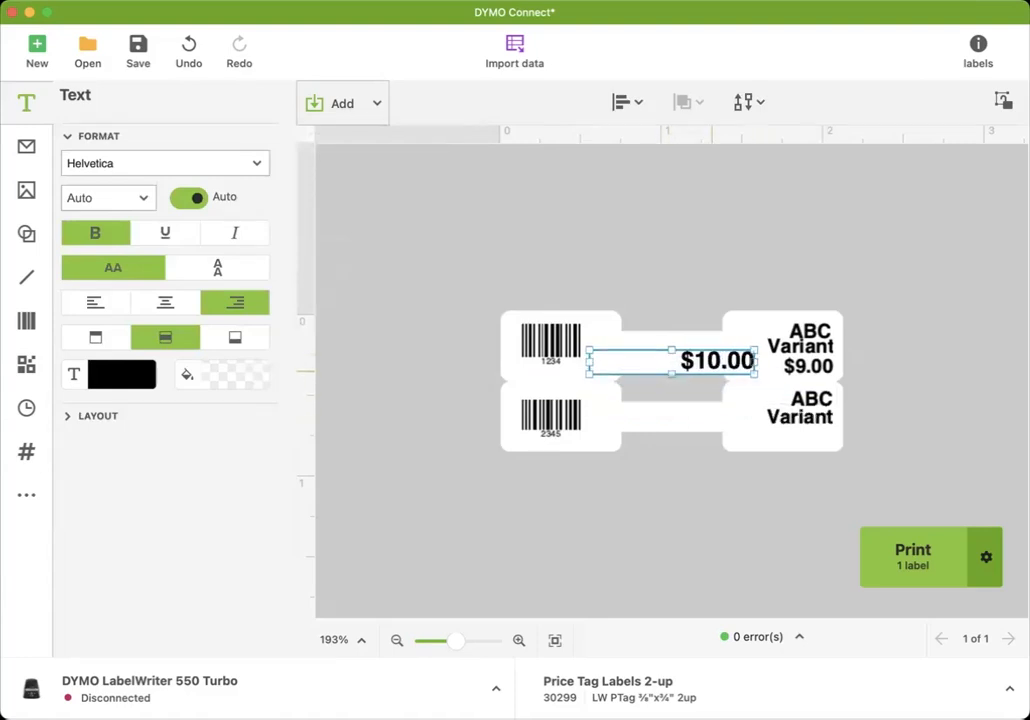
{"action": "left_click", "coordinate": [786, 462]}
{"action": "left_click_drag", "start_coordinate": [716, 363], "coordinate": [784, 428]}
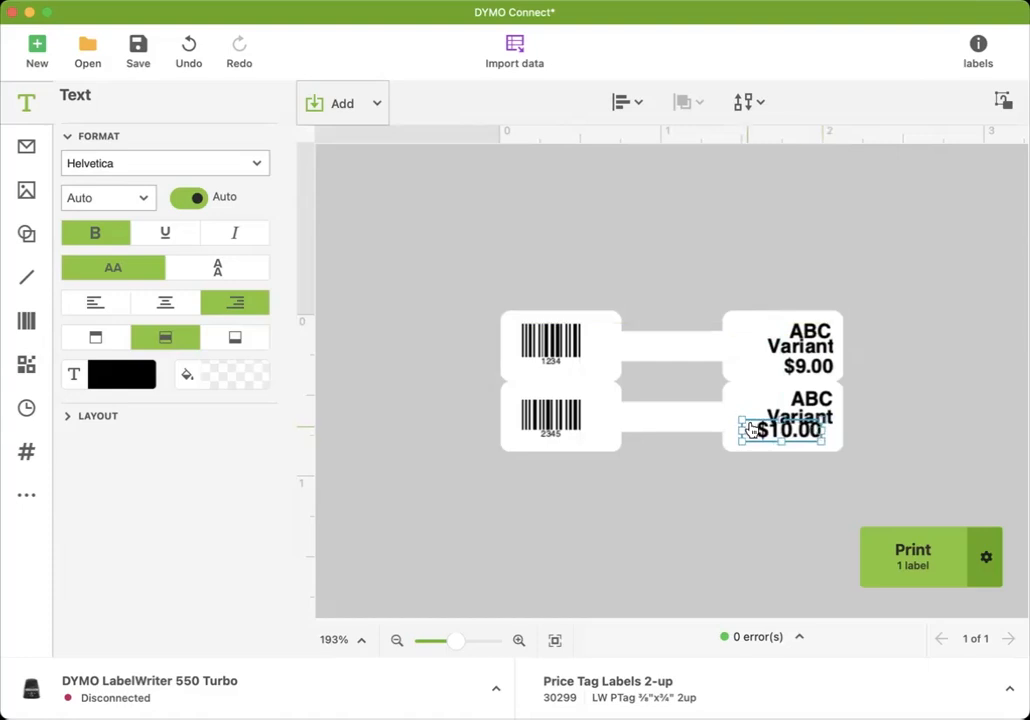
{"action": "left_click", "coordinate": [892, 446]}
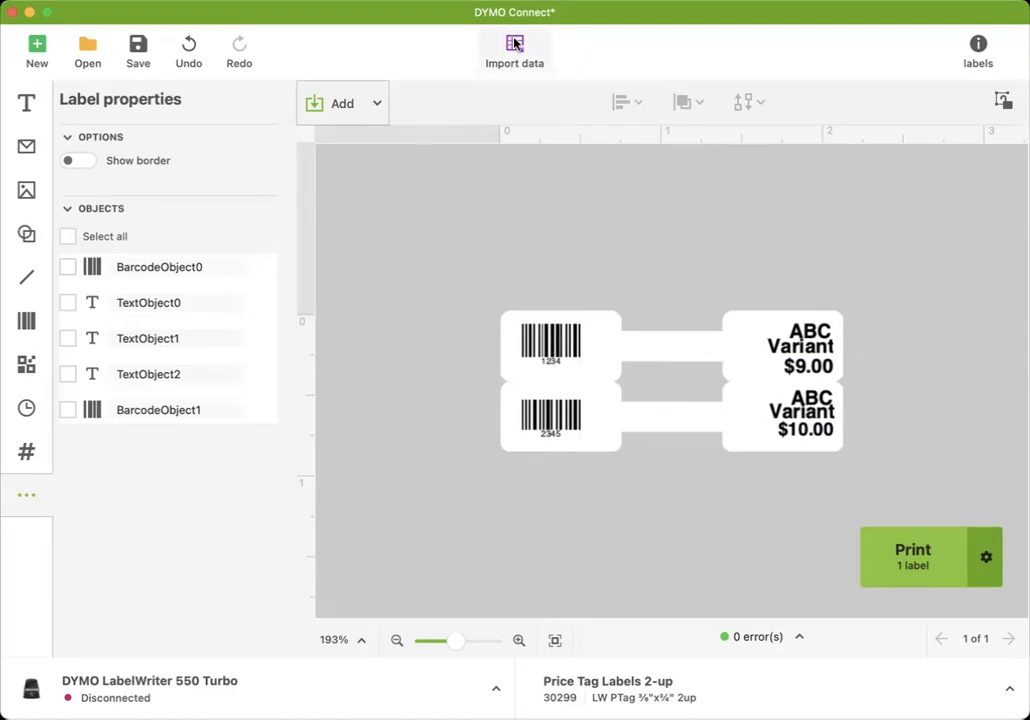
{"action": "left_click", "coordinate": [570, 343]}
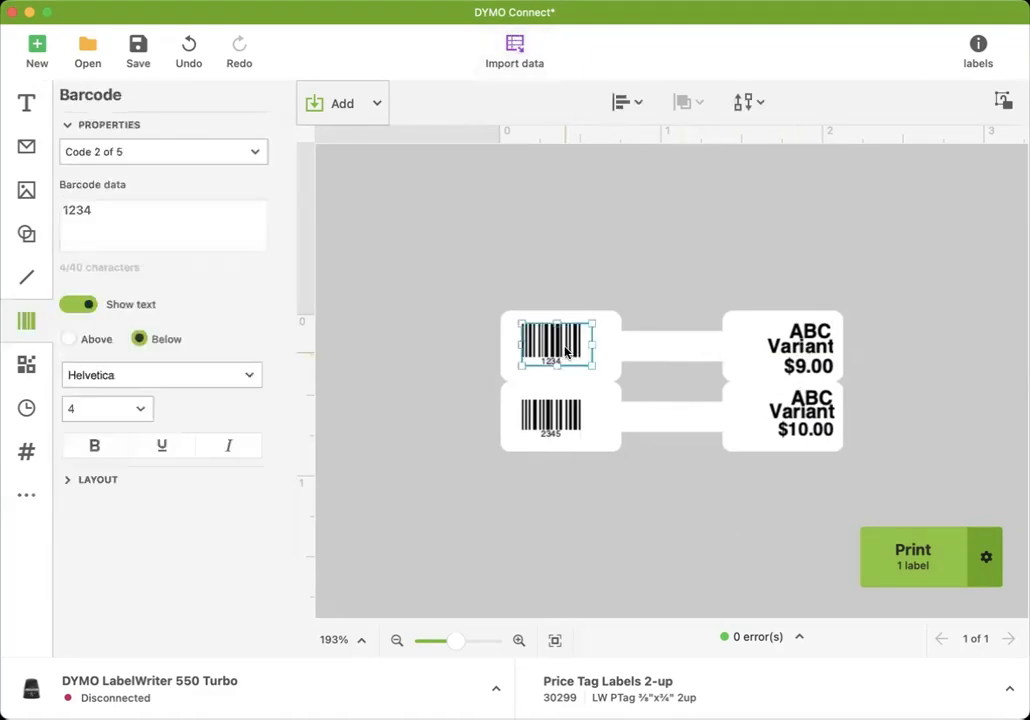
{"action": "left_click", "coordinate": [802, 366]}
{"action": "left_click", "coordinate": [797, 349]}
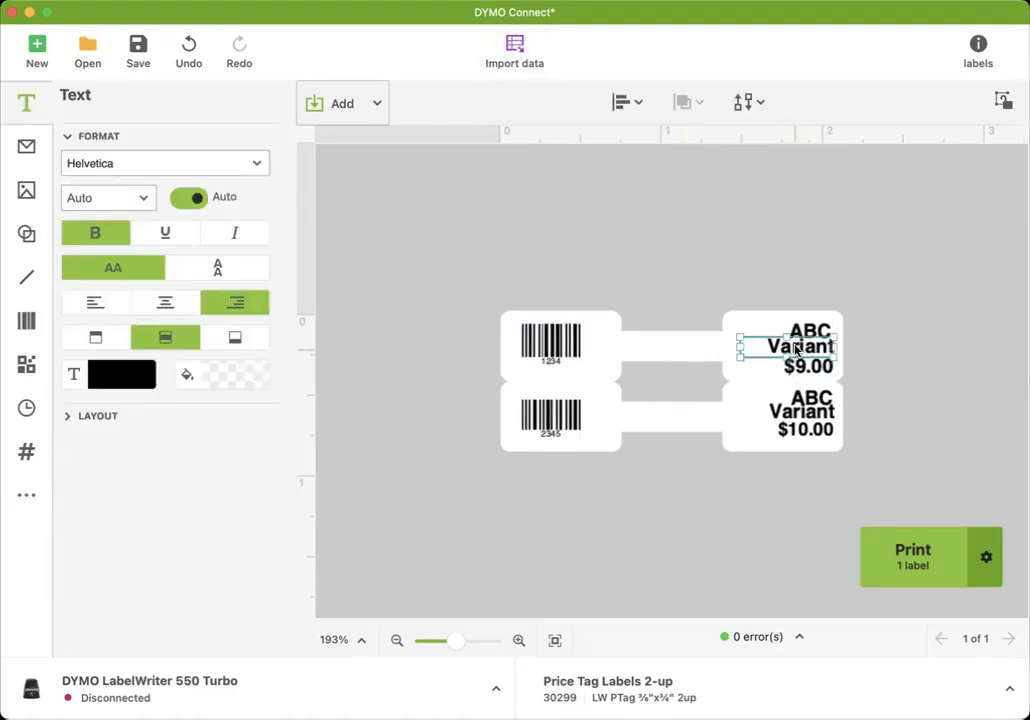
{"action": "left_click", "coordinate": [553, 424]}
{"action": "left_click", "coordinate": [885, 446]}
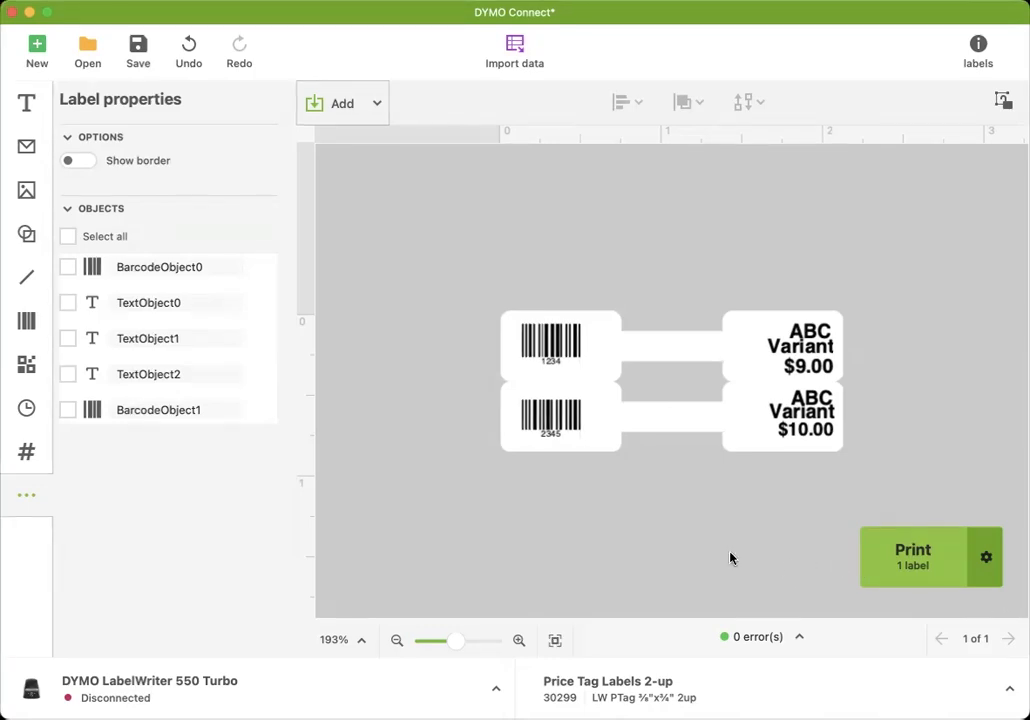
Step: Save the label design as FormattedJewelryLabel
{"action": "key", "text": "super+s"}
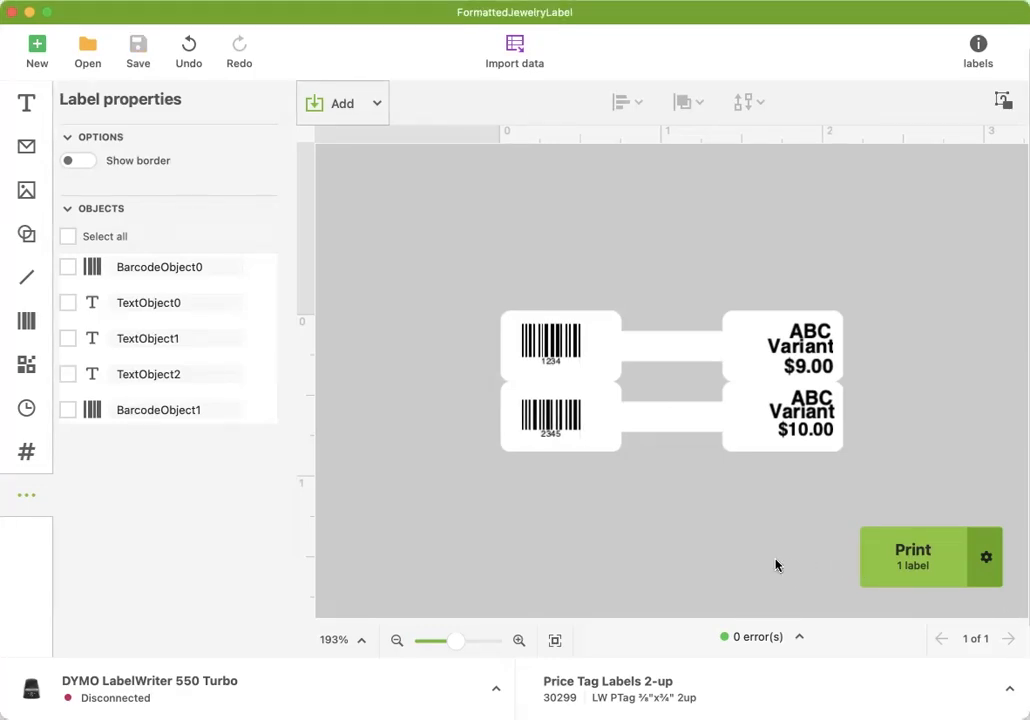